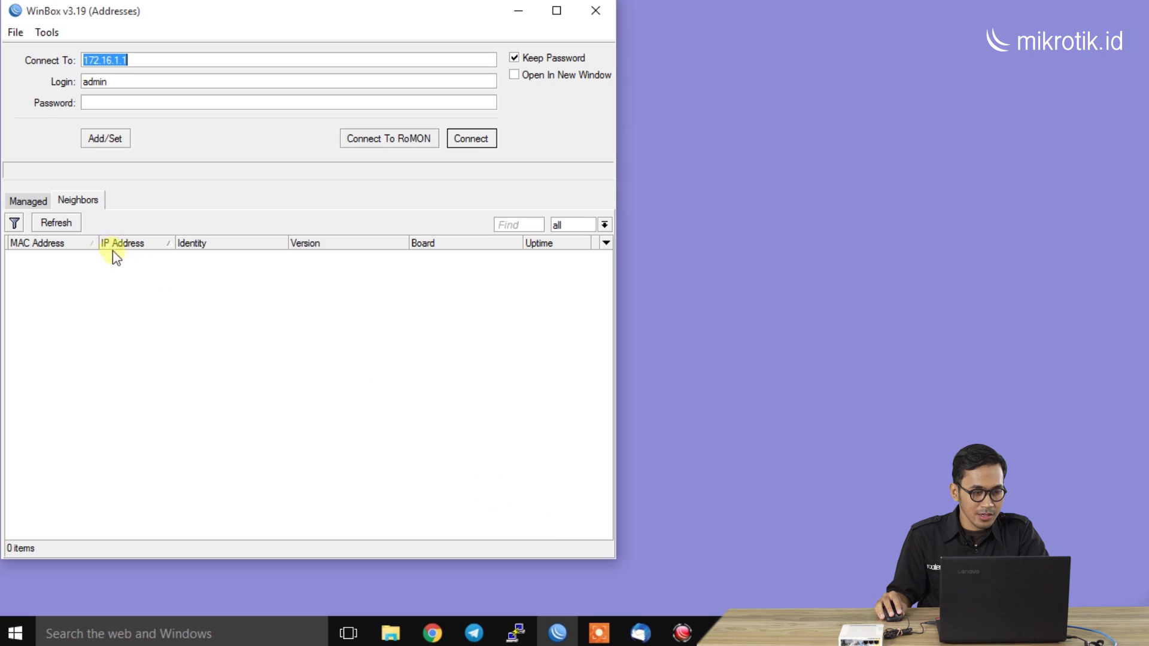
Refresh the neighbor list, connect to the MikroTik router at 172.16.1.1, and maximize its session window.
click(74, 228)
click(104, 186)
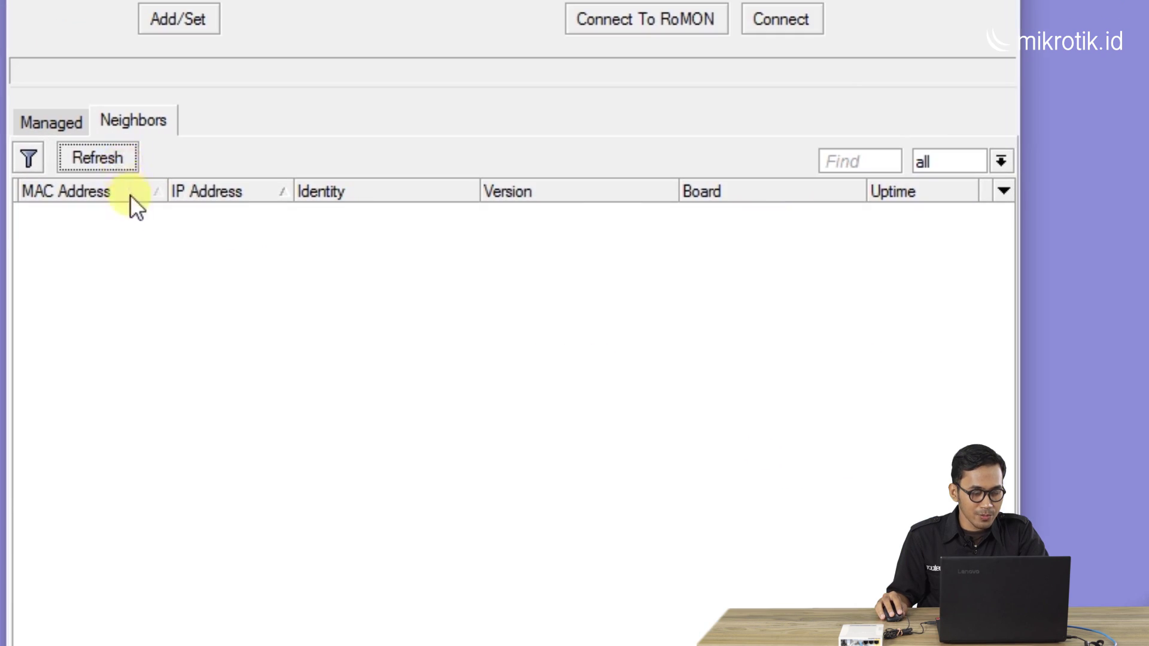
click(216, 216)
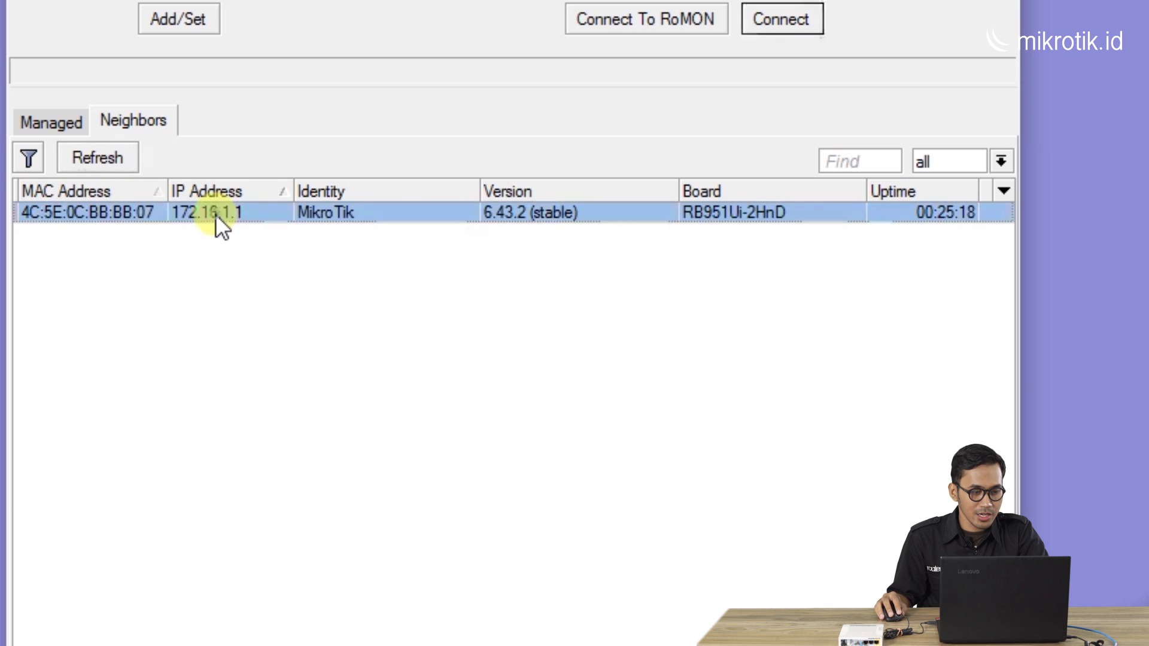
click(802, 17)
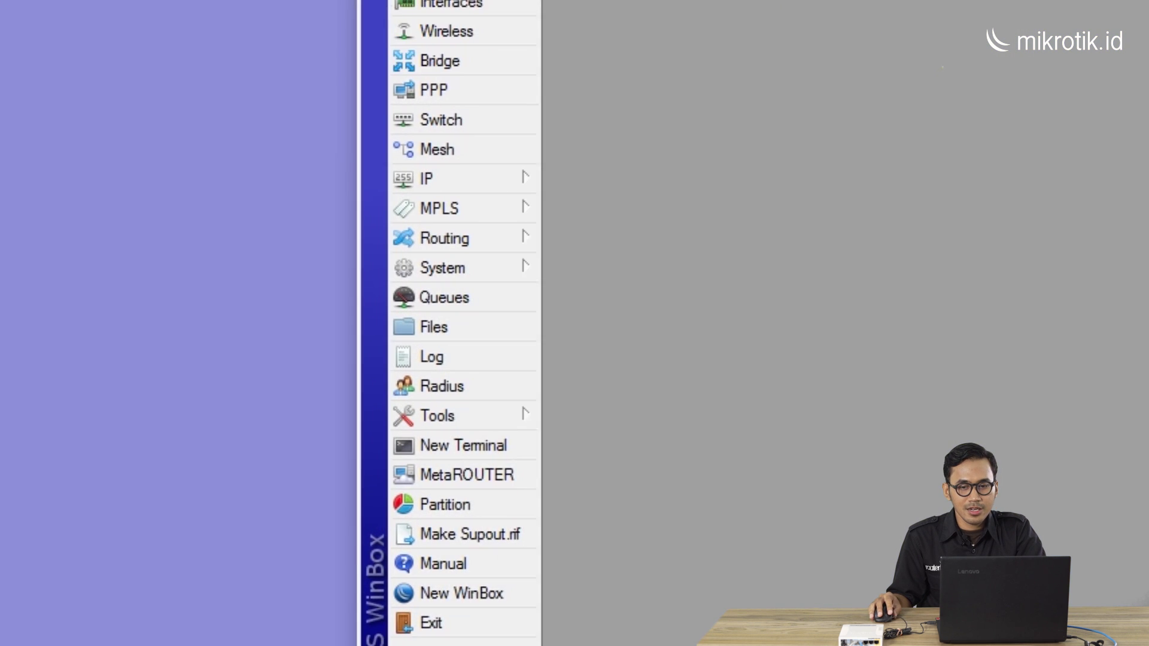
click(1090, 15)
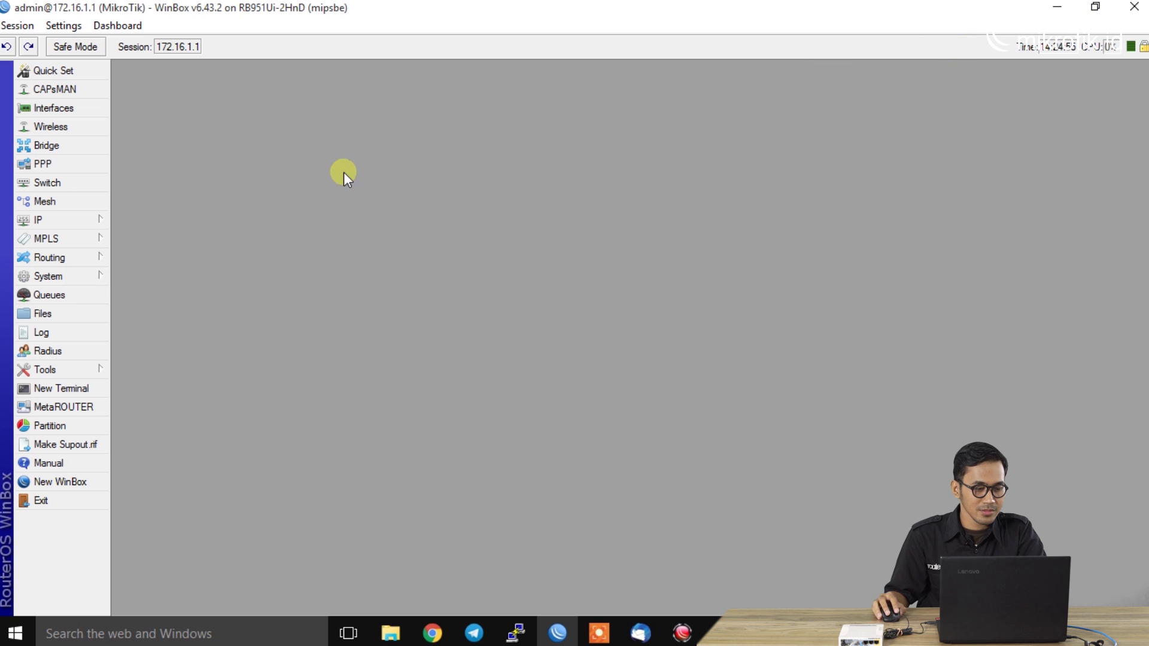
Ping google.com from a new router terminal, stop the ping after several replies, and close the terminal.
click(77, 389)
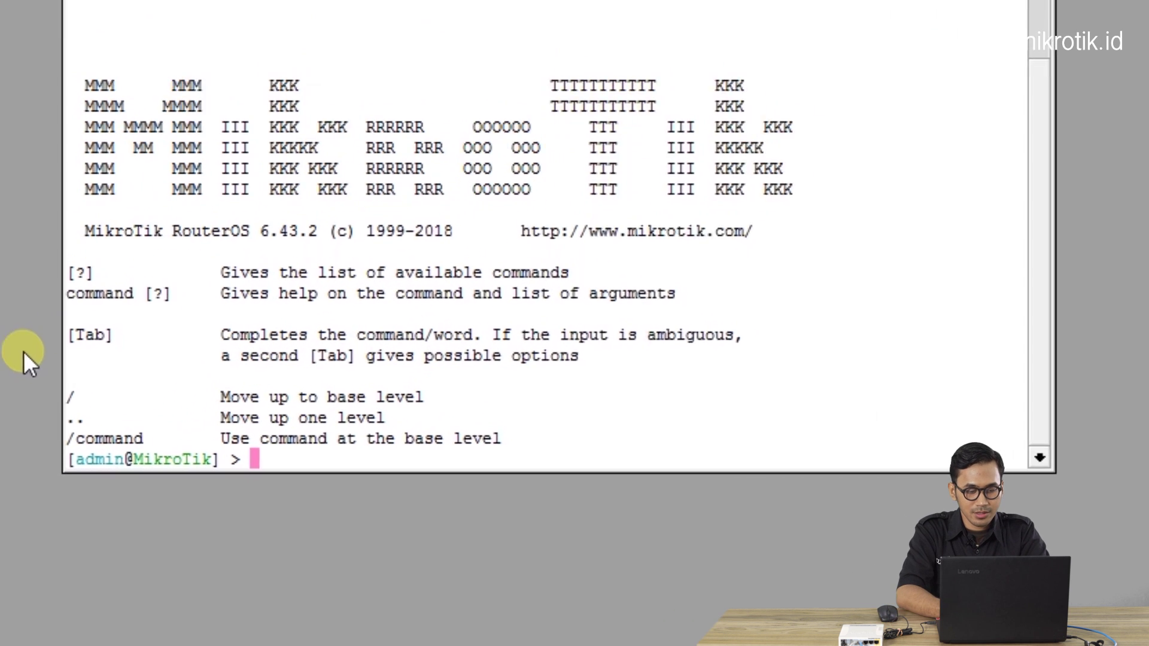
text(ping )
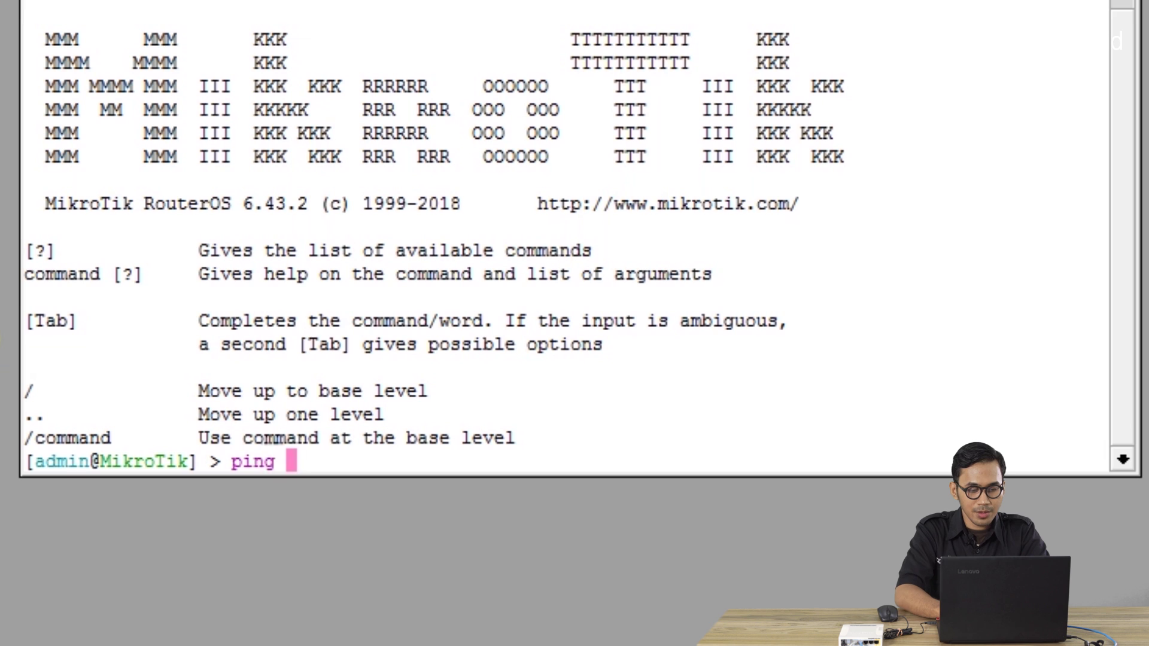
text(google.com)
key(Return)
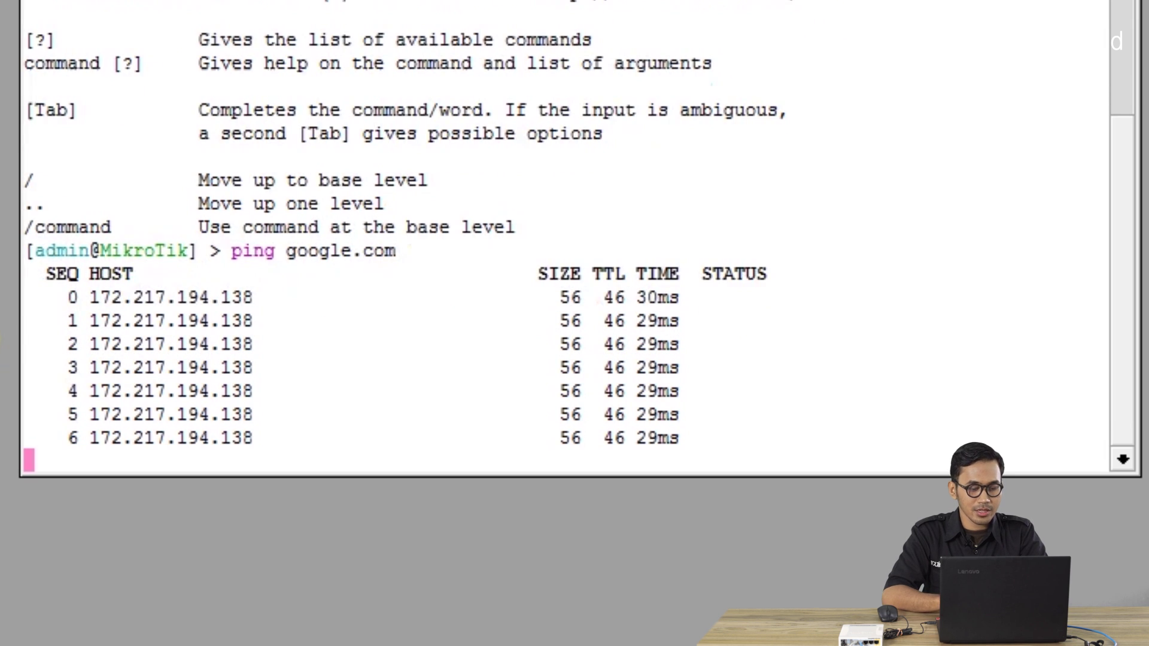
key(ctrl+c)
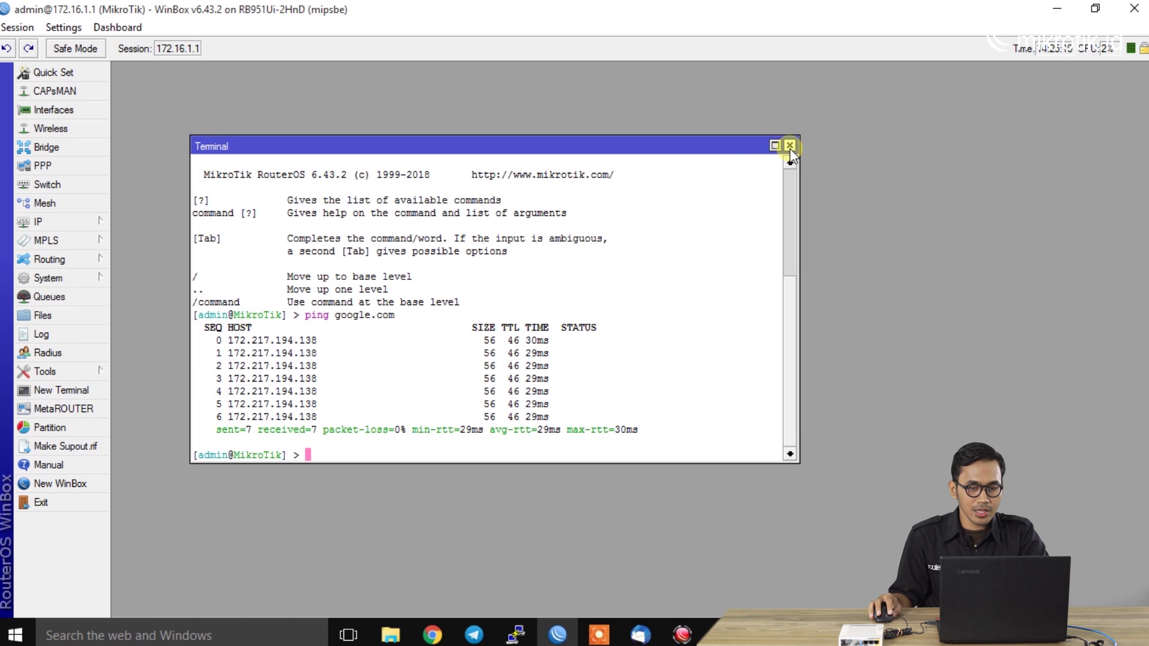
click(790, 146)
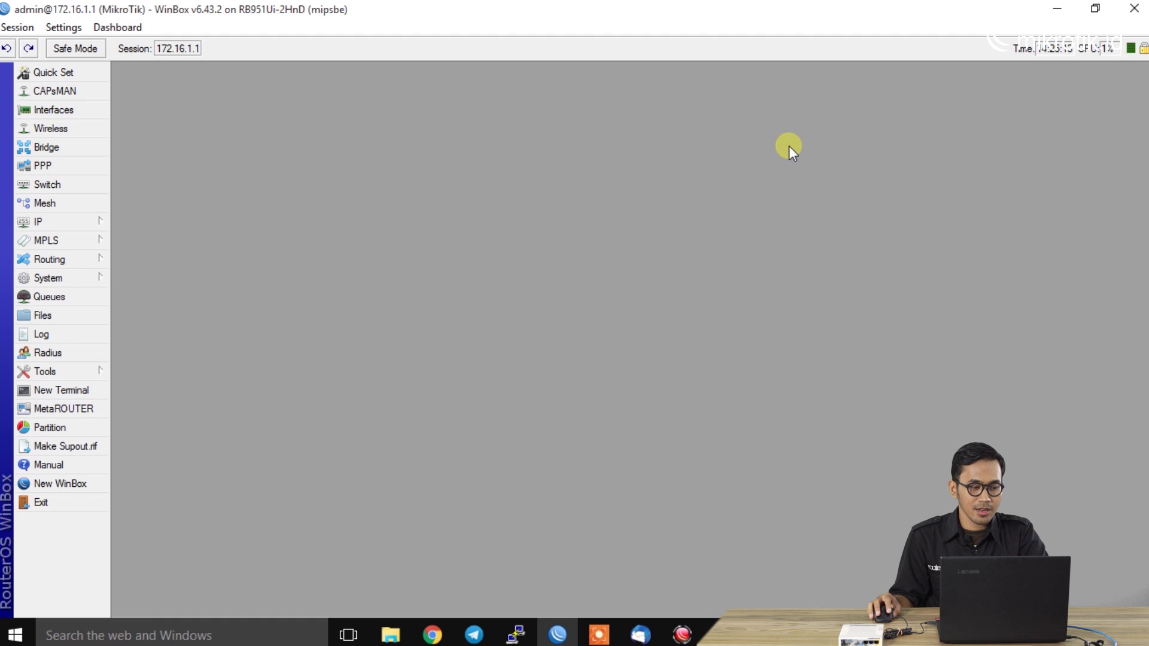
Configure the router's email tool with server smtp.gmail.com, port 587, Start TLS yes, and sender <Router-Gateway>.
click(78, 371)
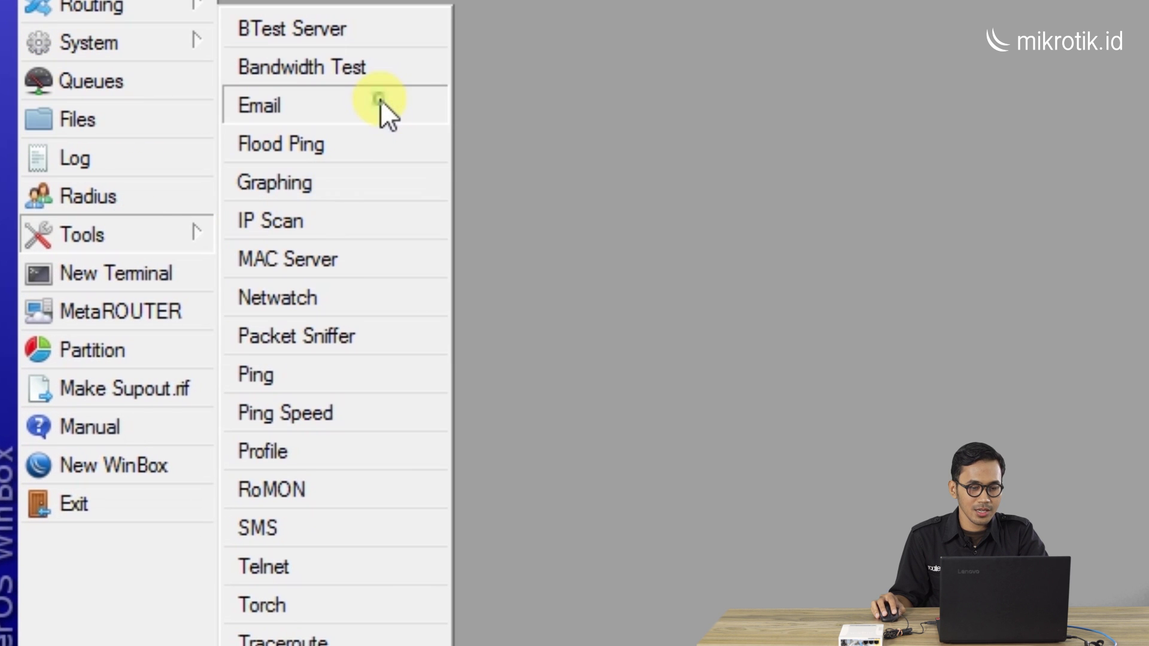
click(379, 99)
drag(1028, 83, 629, 46)
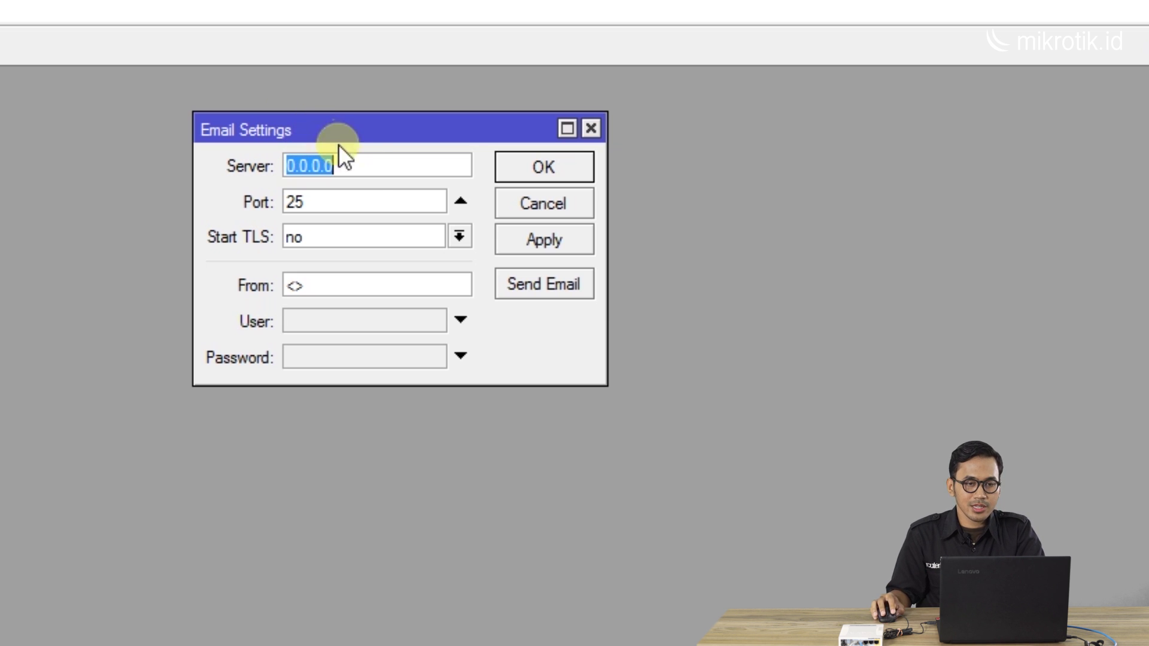
text(smtp.gmail.com)
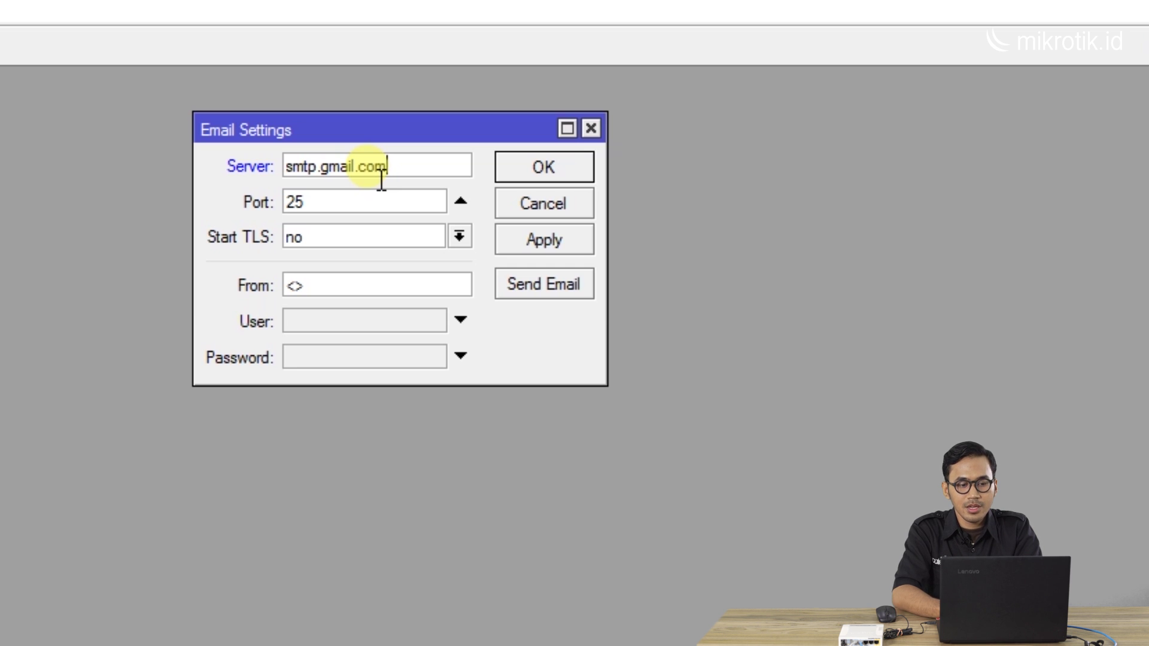
key(Tab)
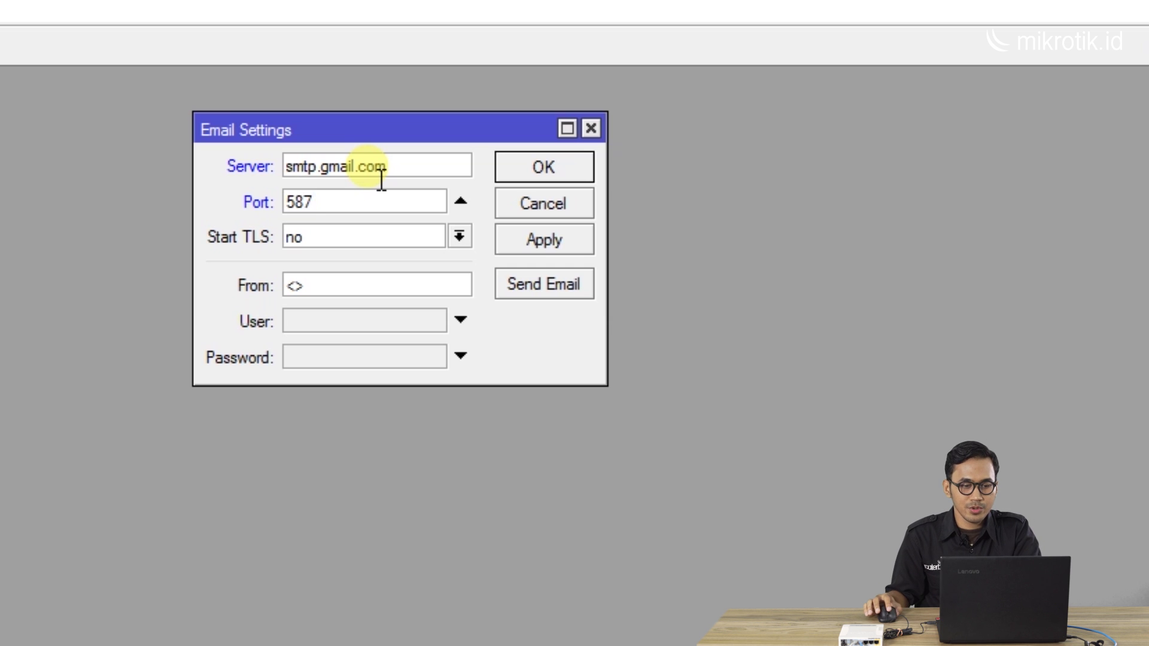
click(432, 237)
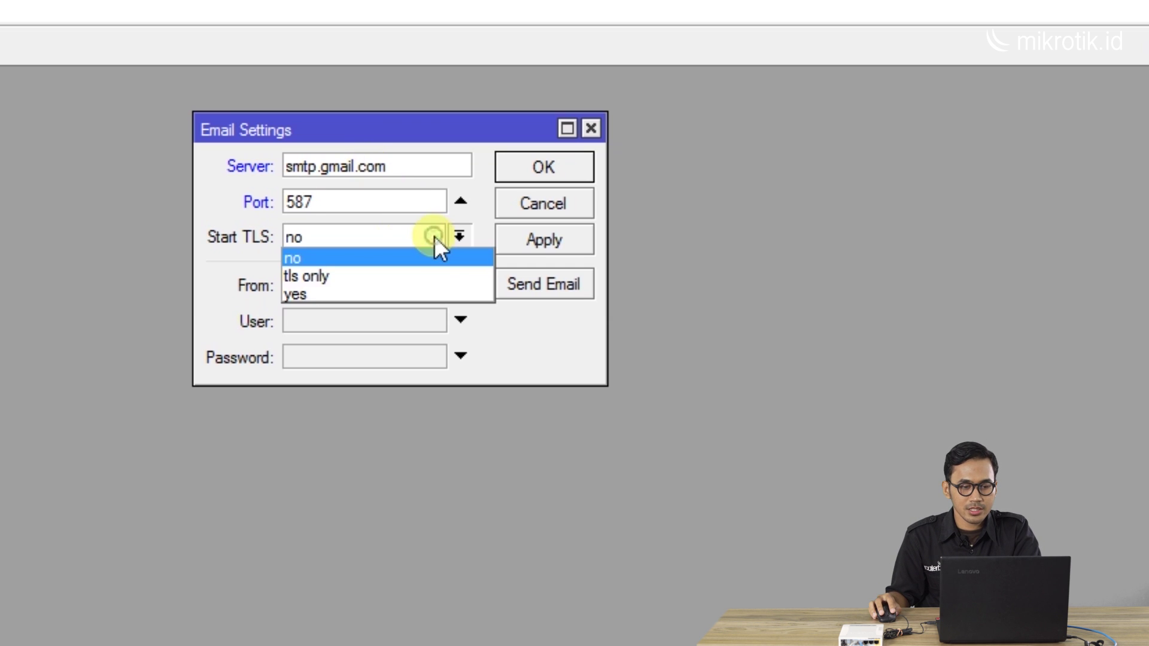
click(427, 294)
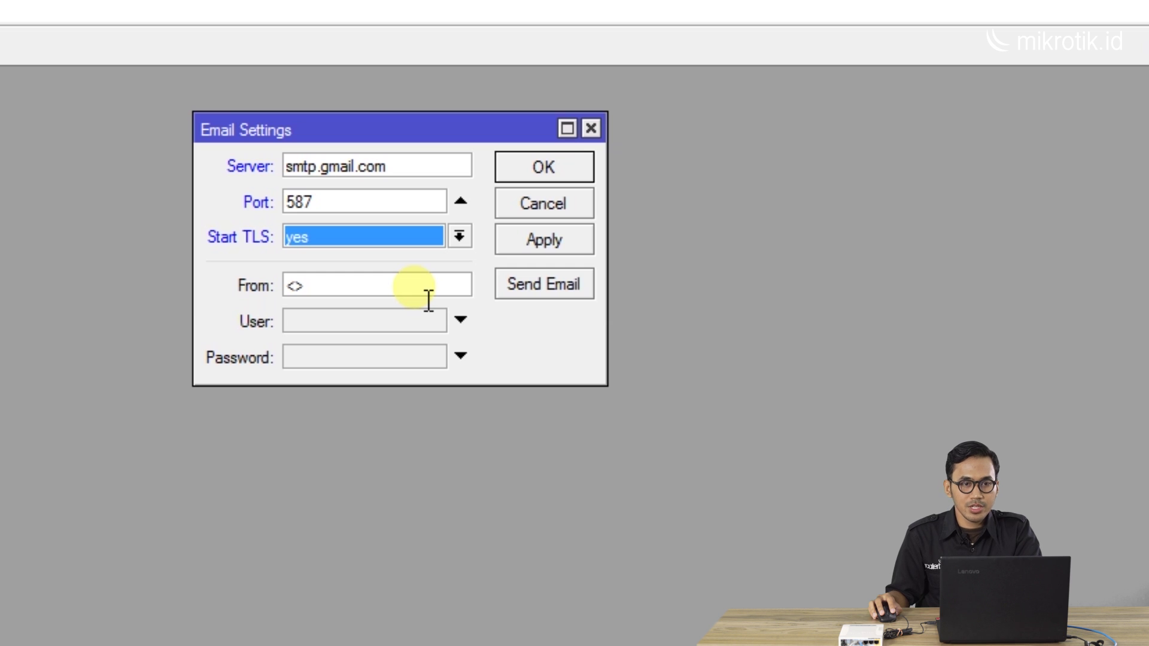
click(419, 286)
key(ctrl+a)
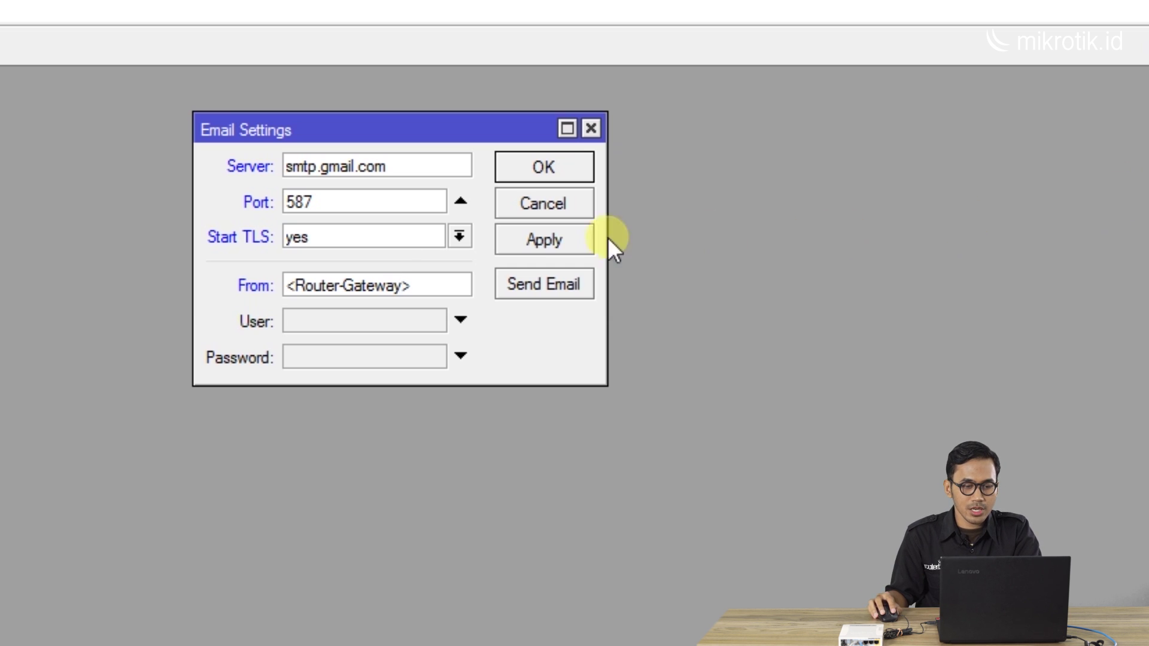
Enable the email user and password fields, enter the Gmail address and the account password, and apply the settings.
click(407, 321)
click(402, 353)
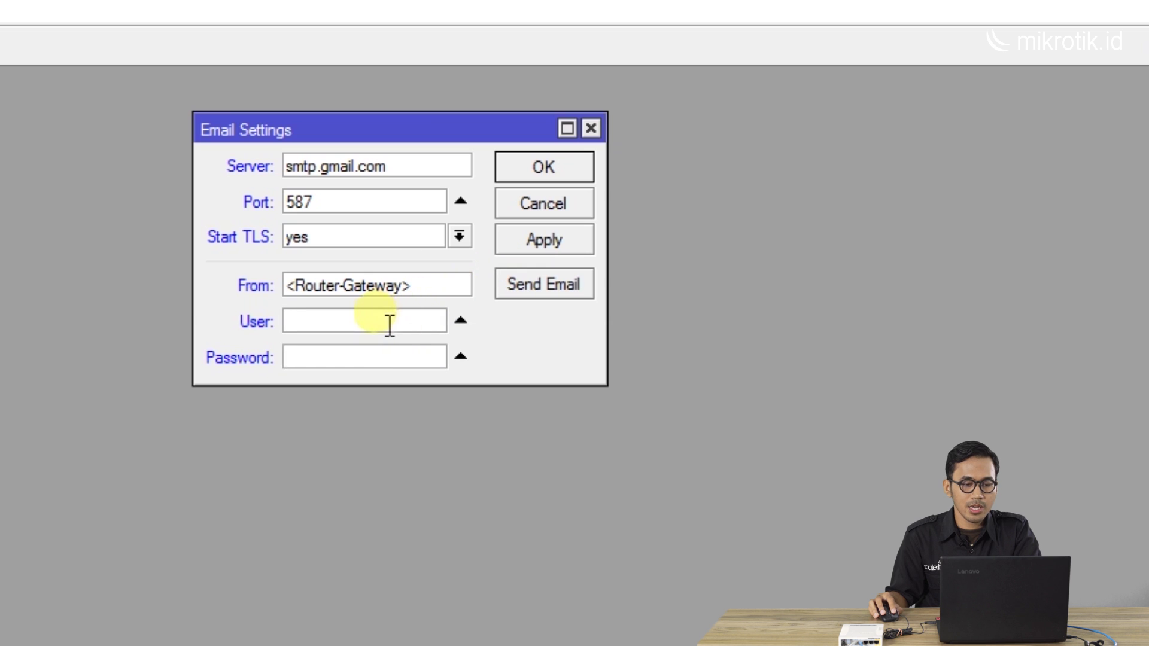
click(390, 327)
click(392, 362)
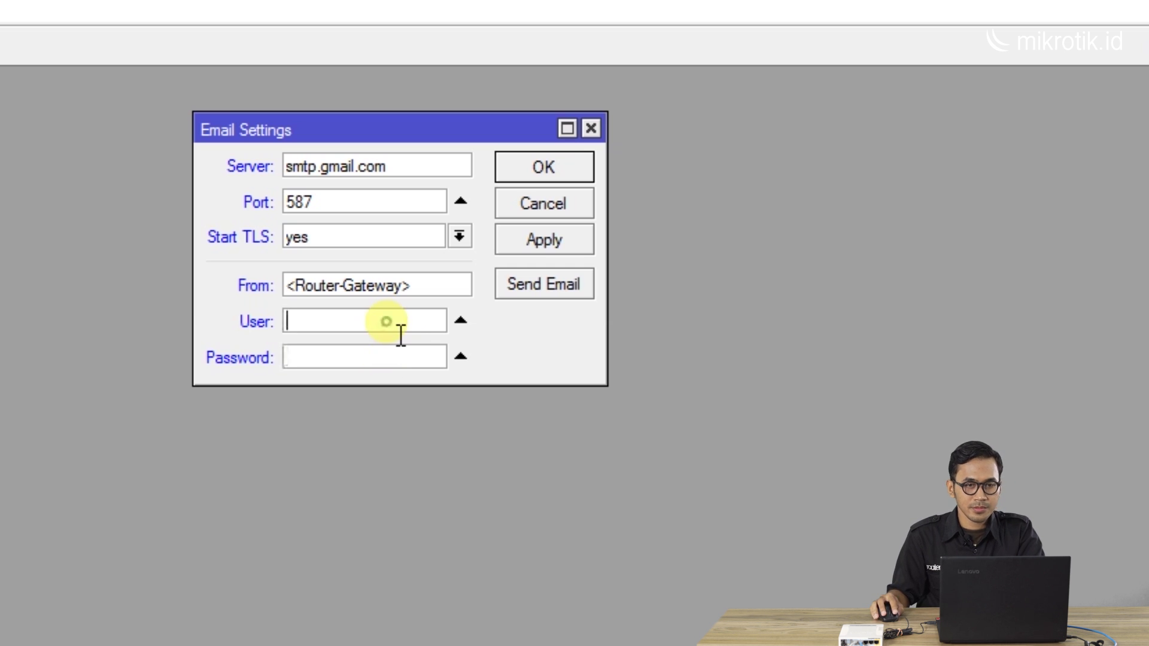
text(a)
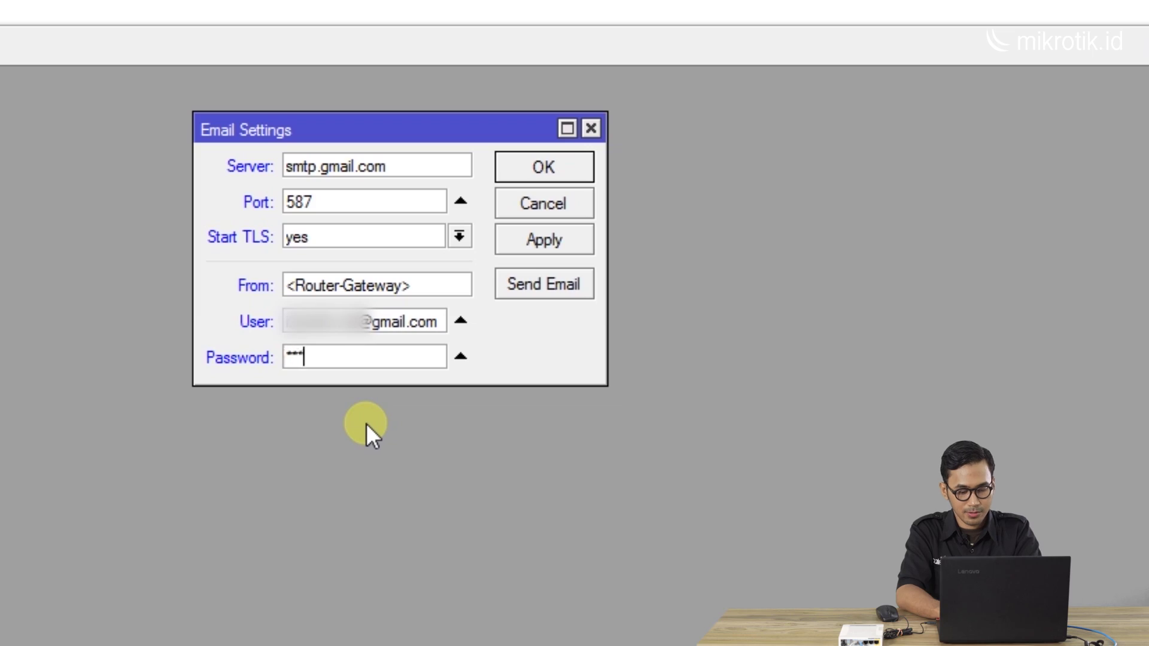
text(*****)
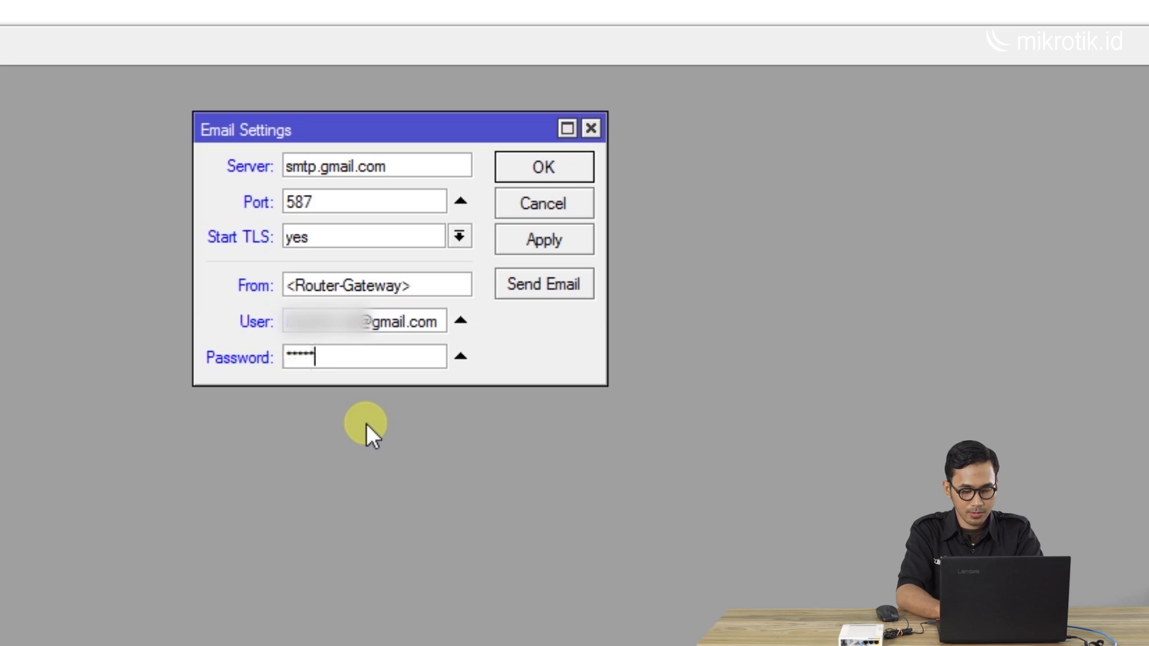
text(*****)
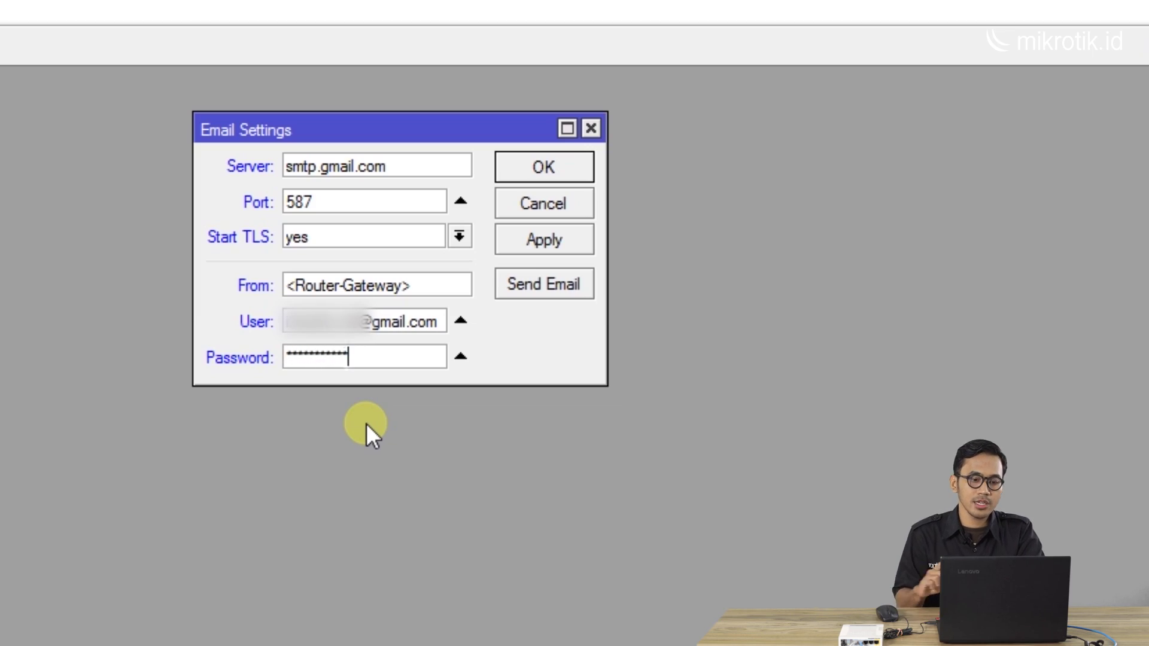
double_click(383, 329)
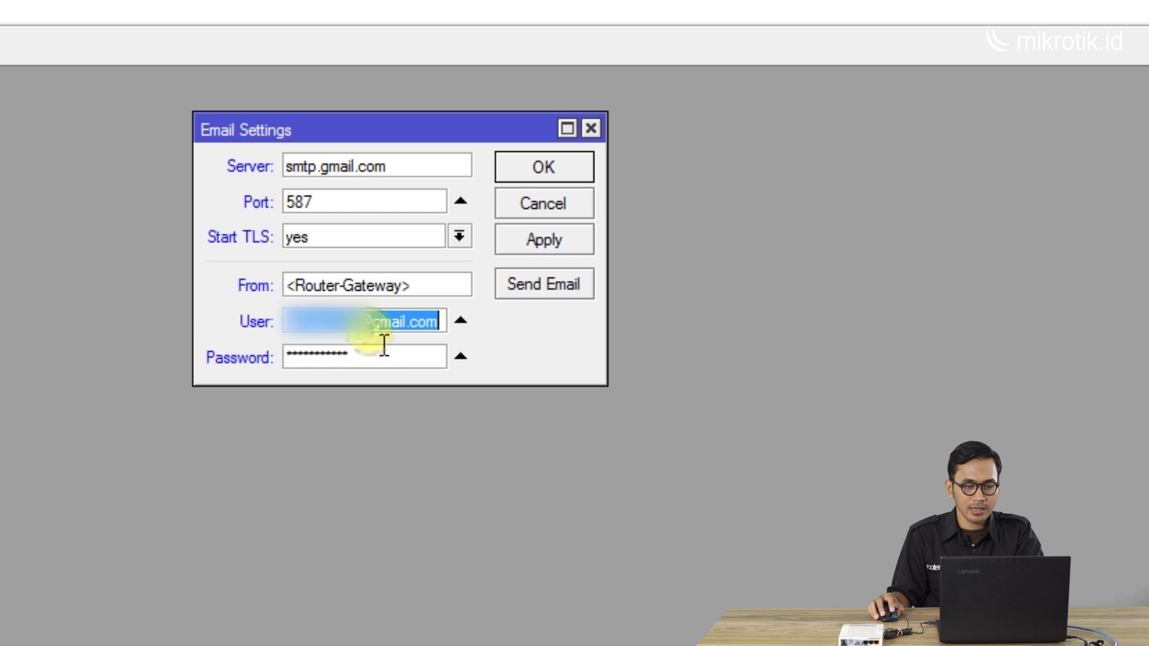
click(538, 244)
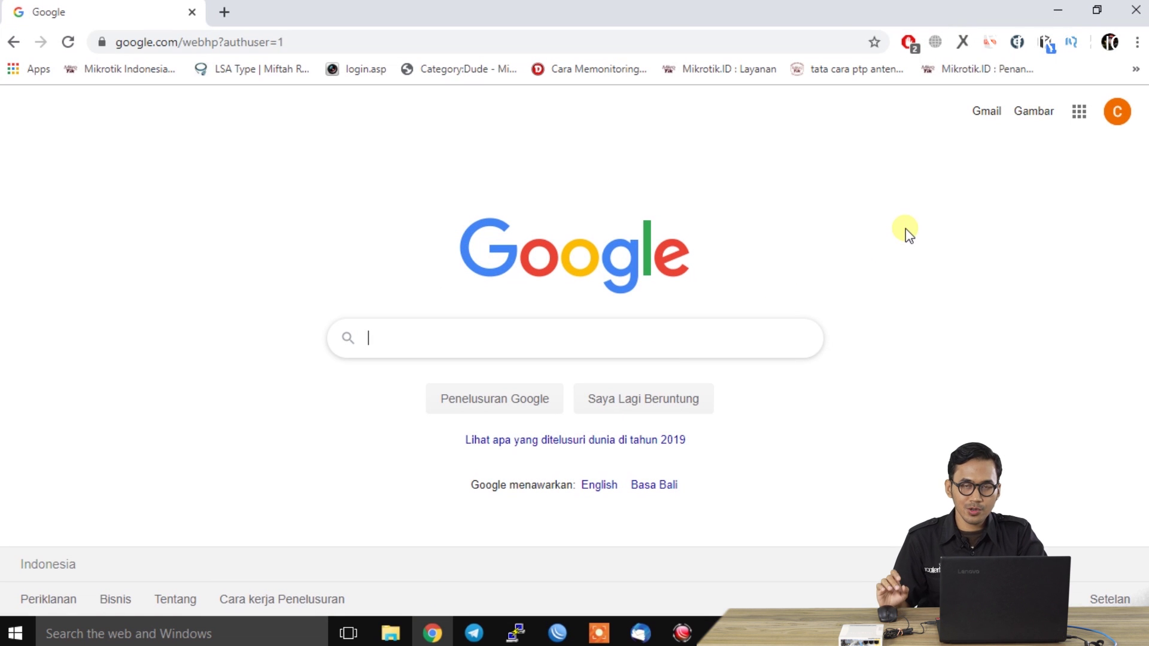
In Chrome, open the Google Account security settings (Keamanan) and check the less secure app access setting (Akses aplikasi yang kurang aman).
click(1117, 116)
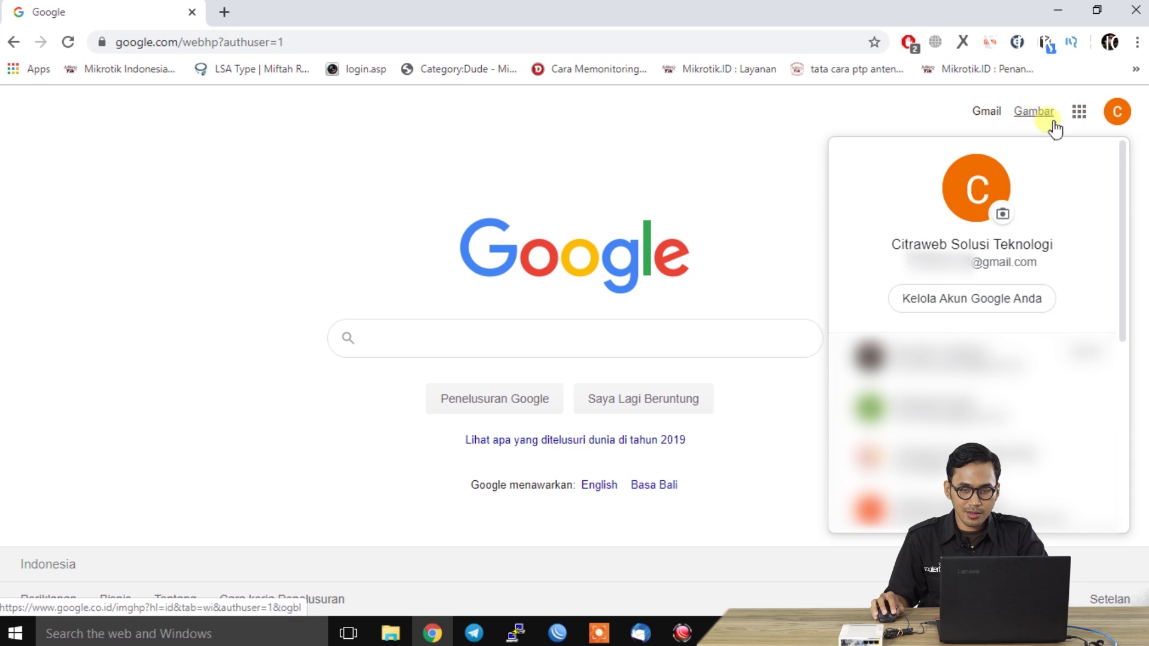
click(1083, 116)
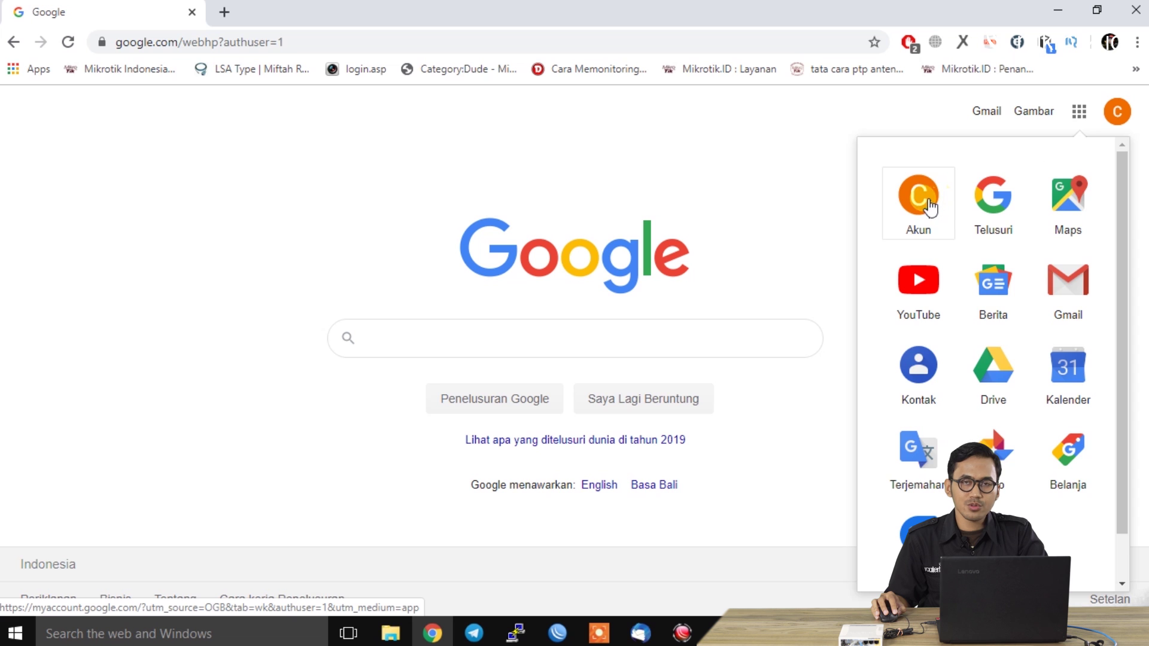
click(929, 203)
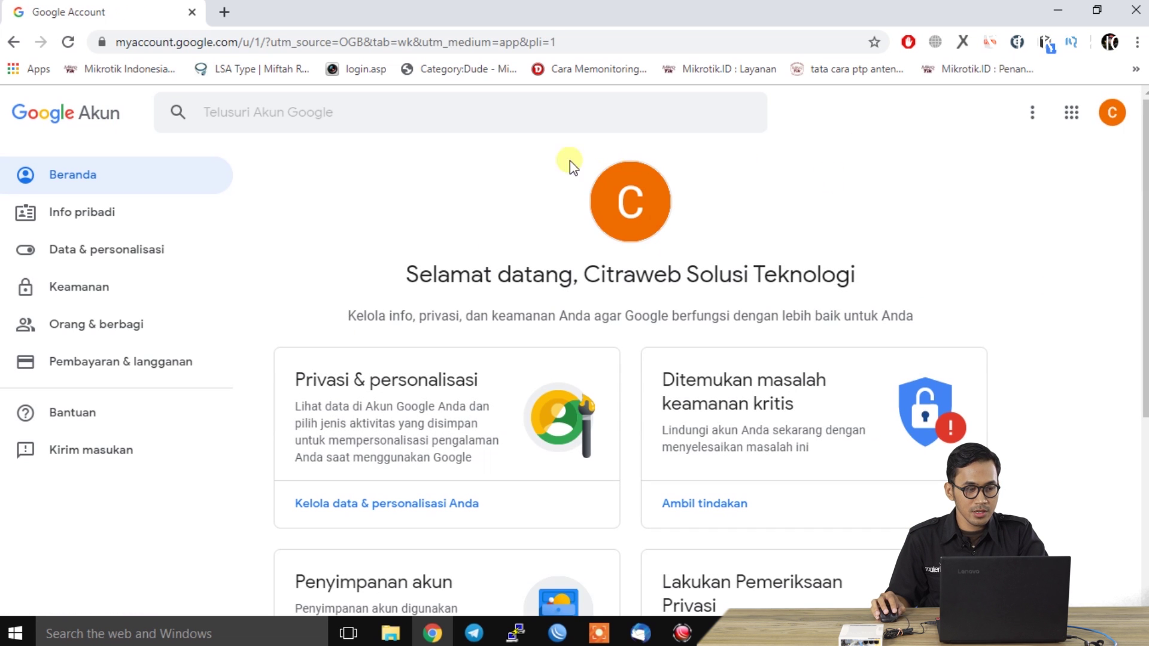
click(117, 293)
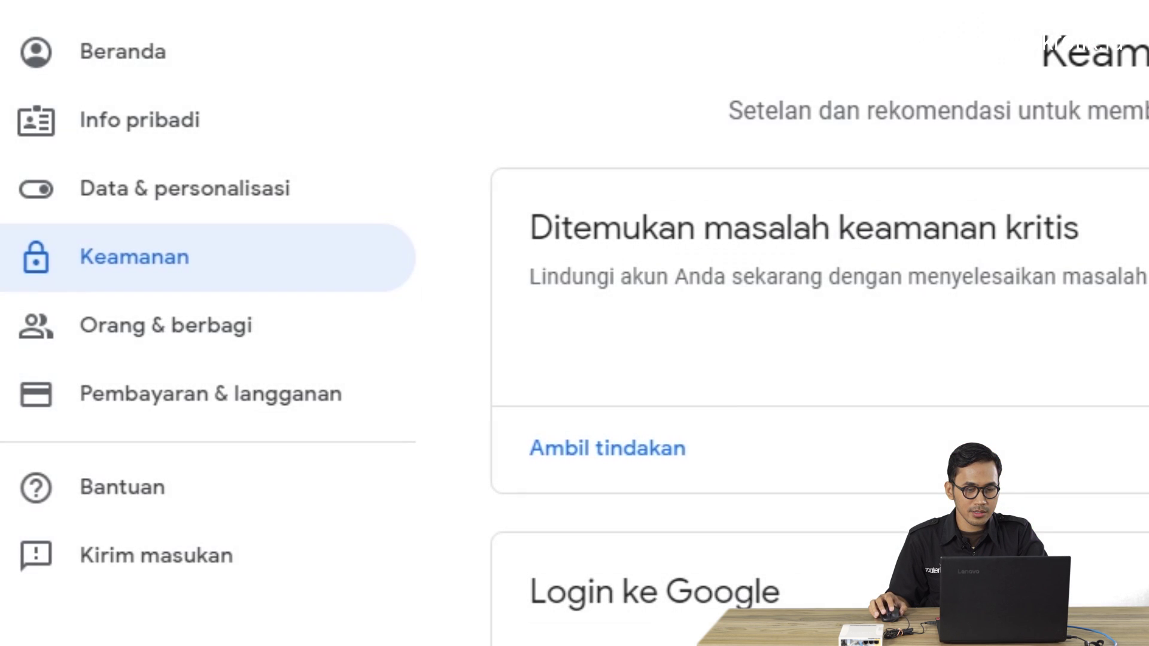
scroll(616, 278, down, 10)
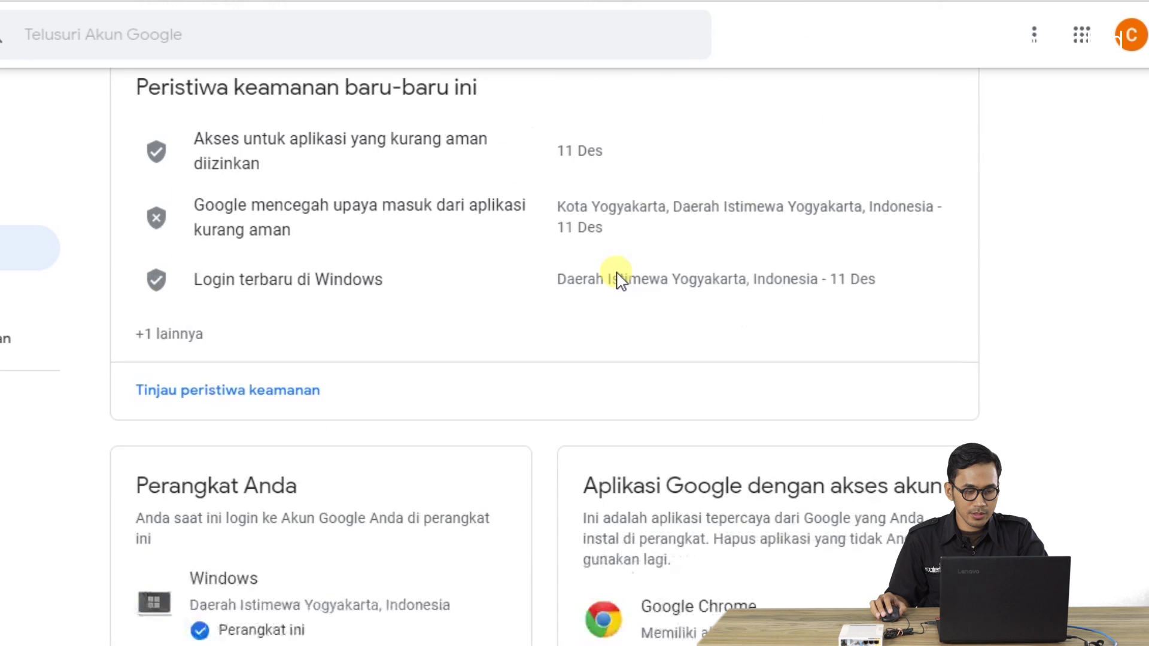
scroll(620, 279, down, 12)
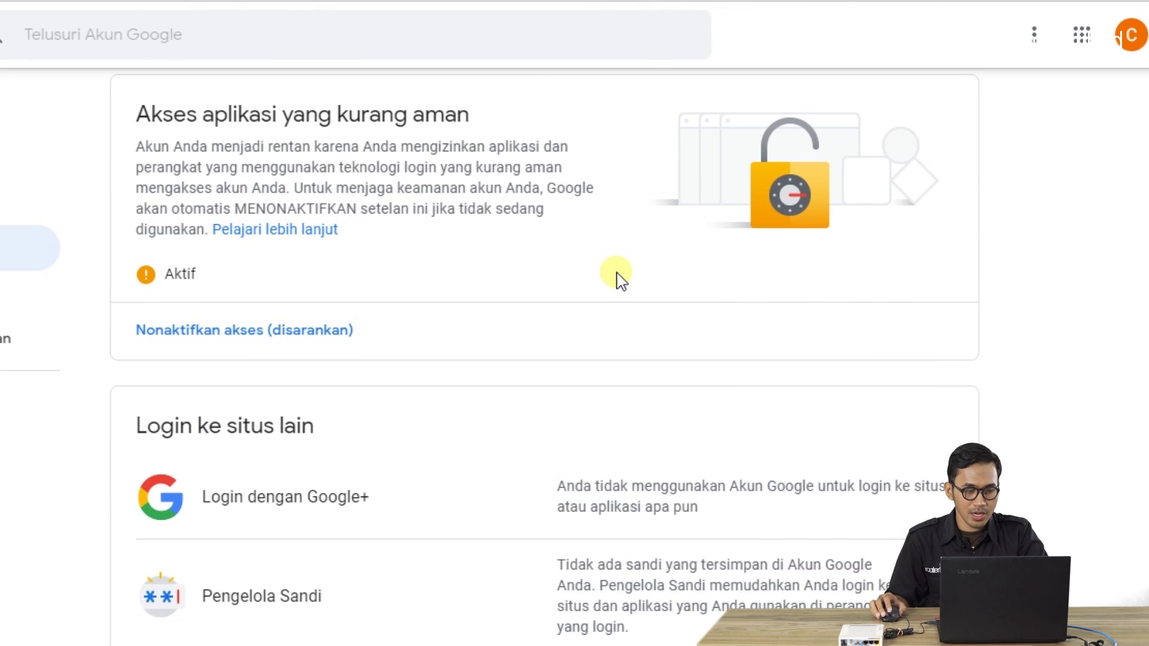
click(290, 340)
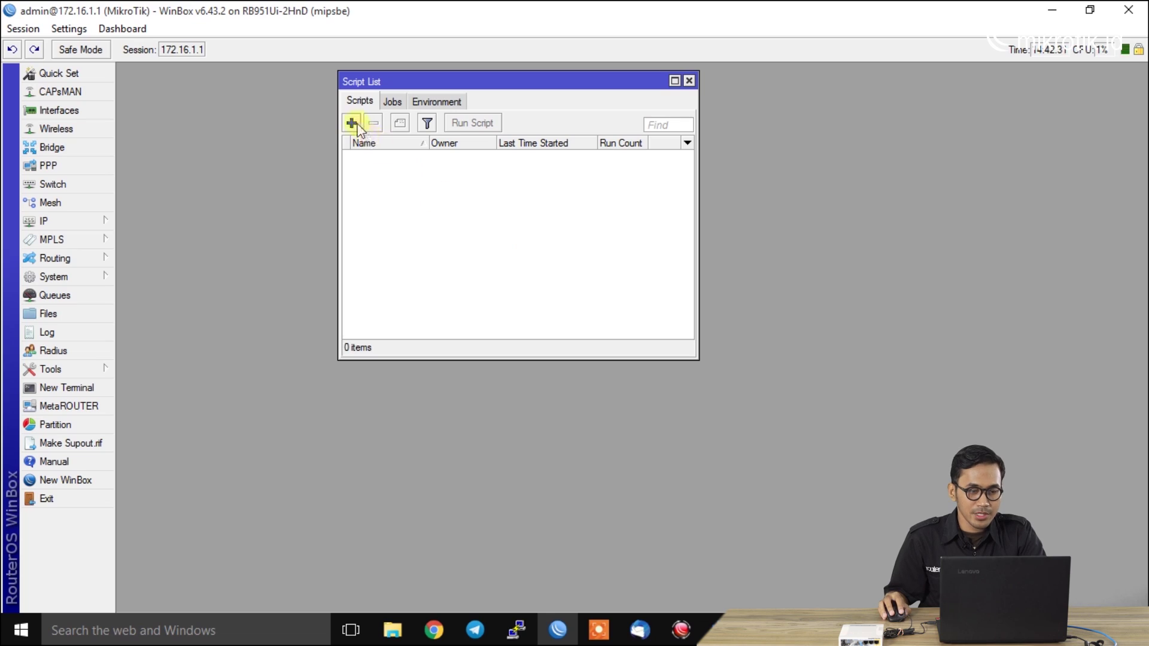
In WinBox, add a new script to the script list and name it backup-otomatis.
click(352, 124)
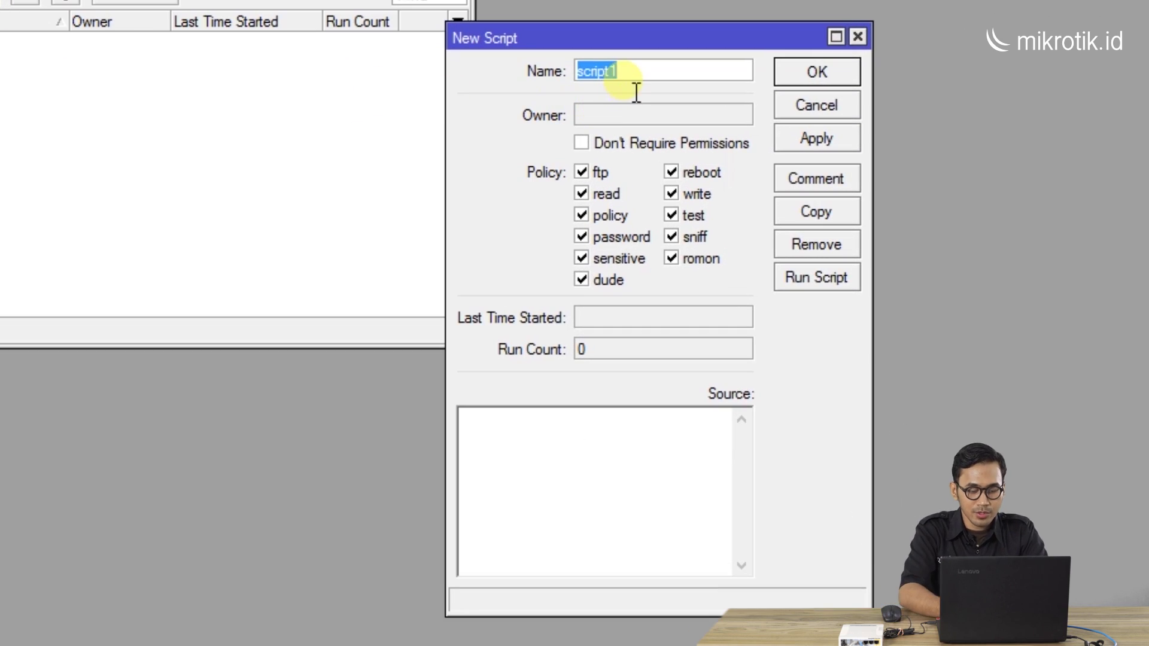
text(bac)
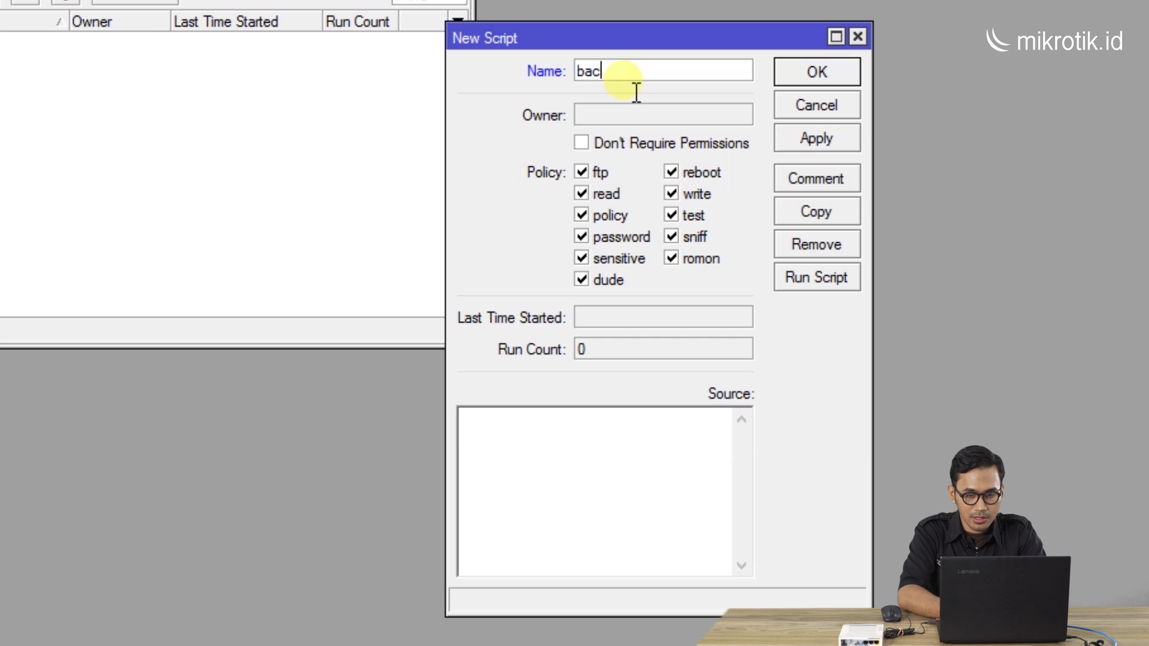
text(kup-otomatis)
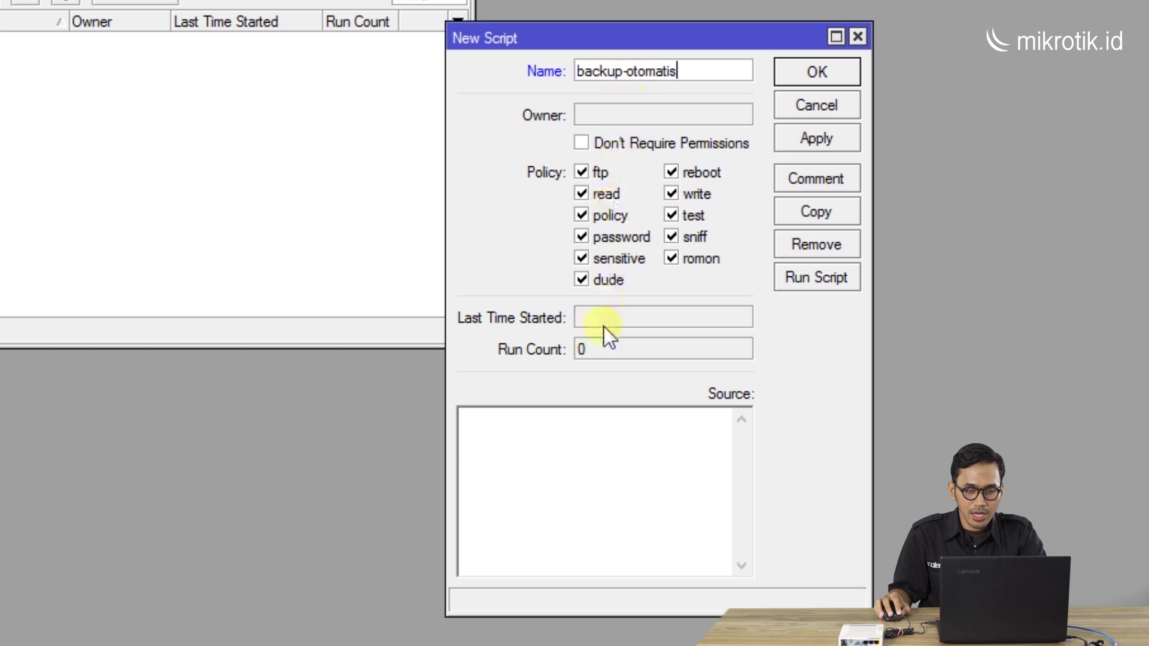
Write the first line of the script source as /system backup save name=Router-Gateway;.
click(580, 457)
drag(198, 2, 63, 15)
drag(488, 46, 397, 2)
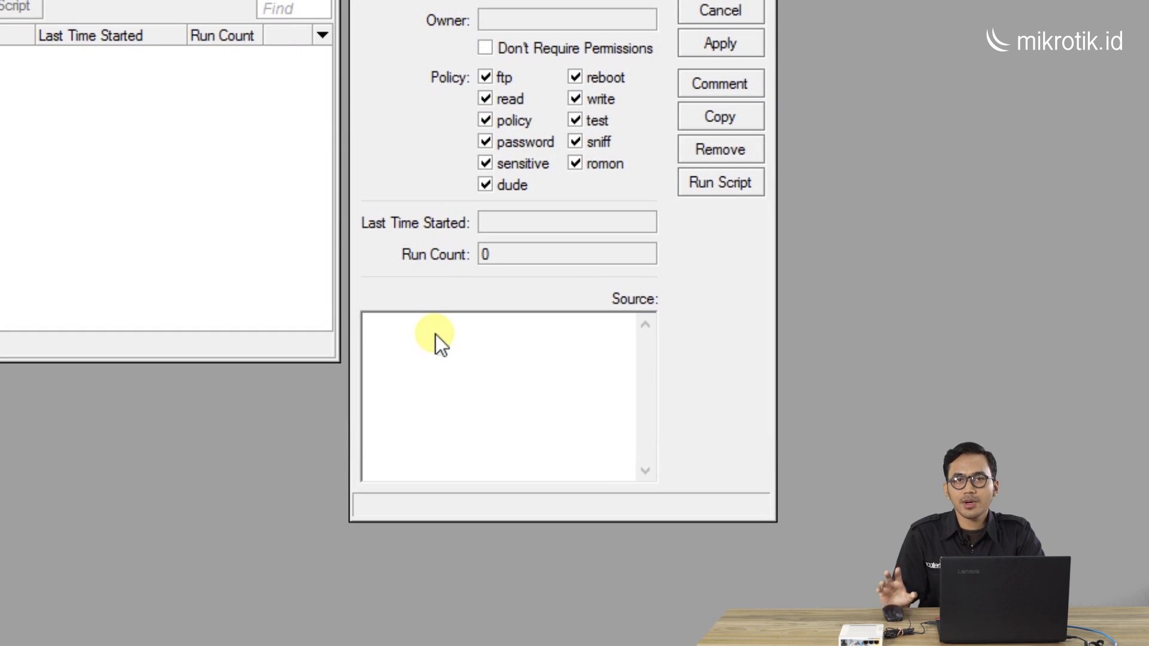
text(/)
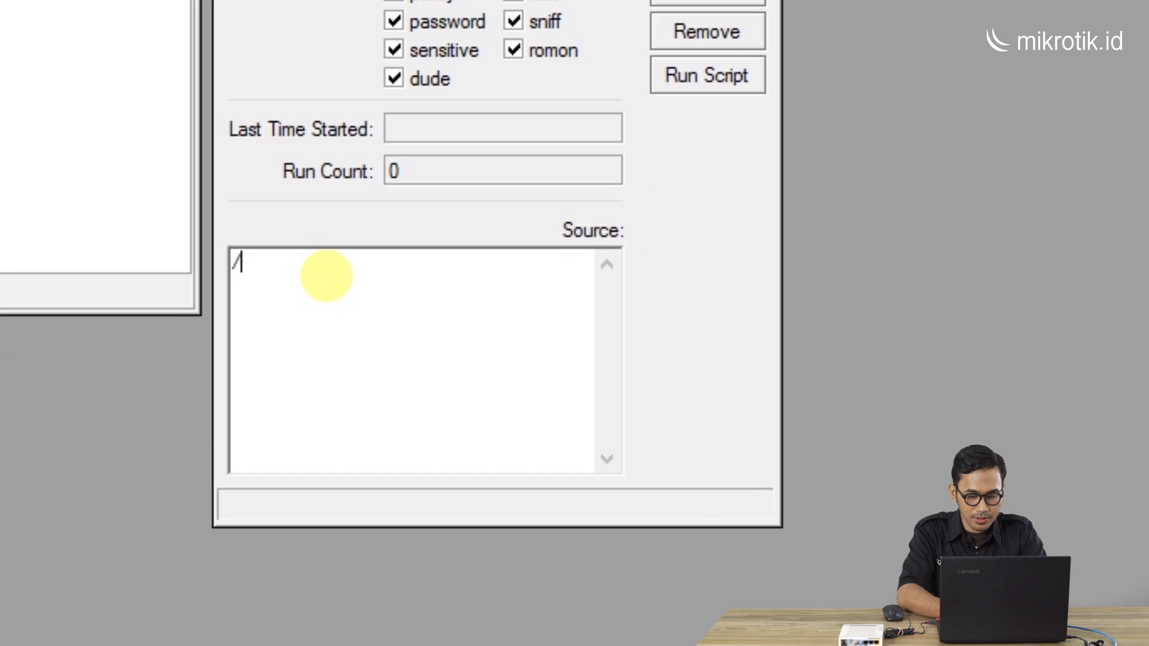
text(sys)
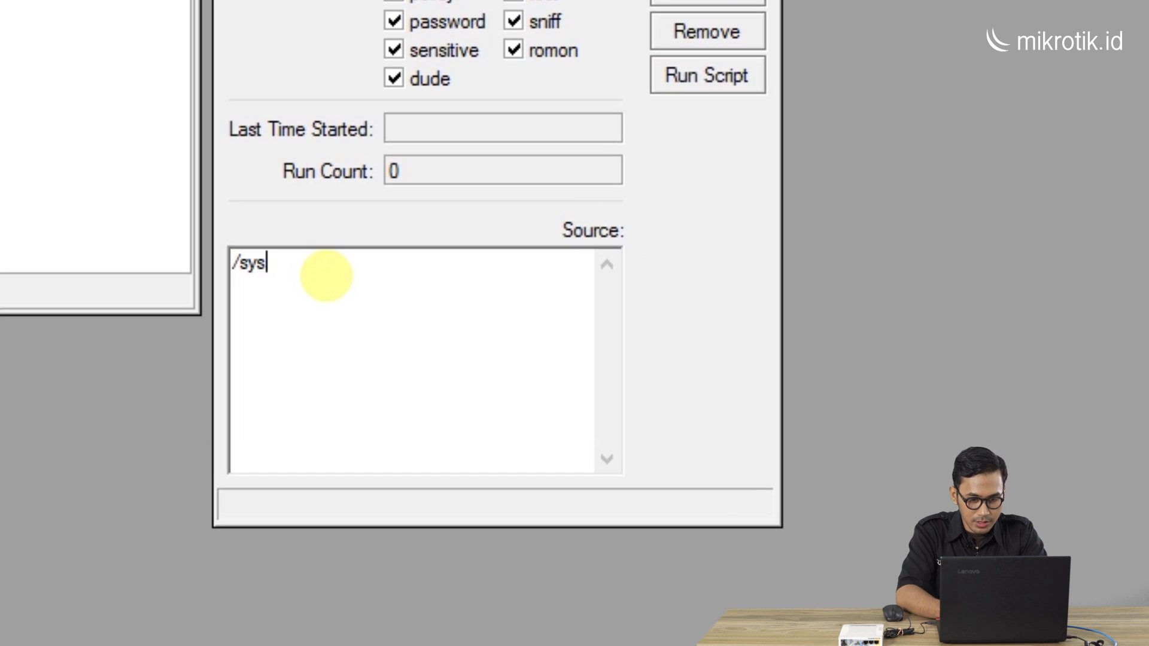
text(tem backu)
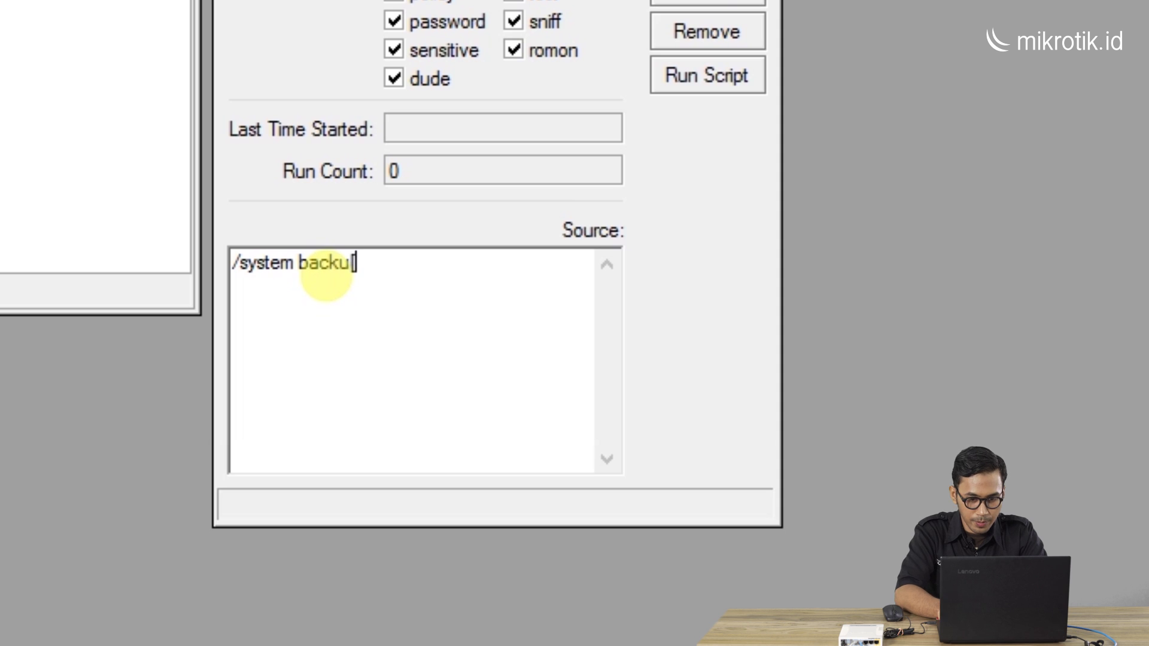
text(ps)
key(BackSpace)
key(BackSpace)
text(save name)
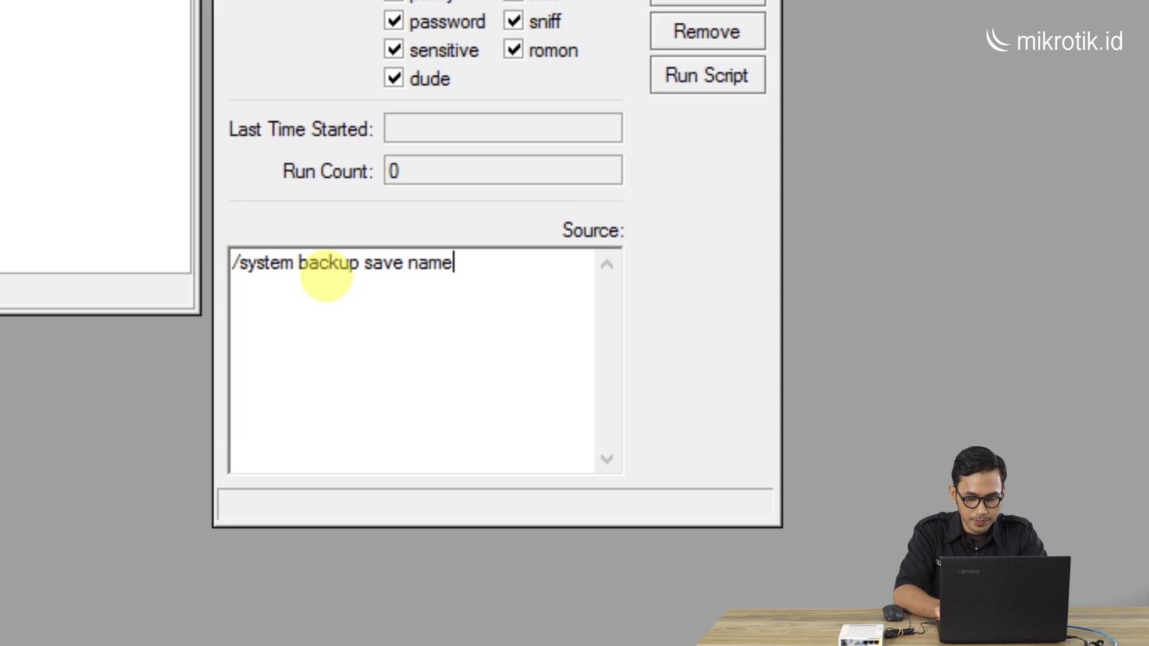
text(=)
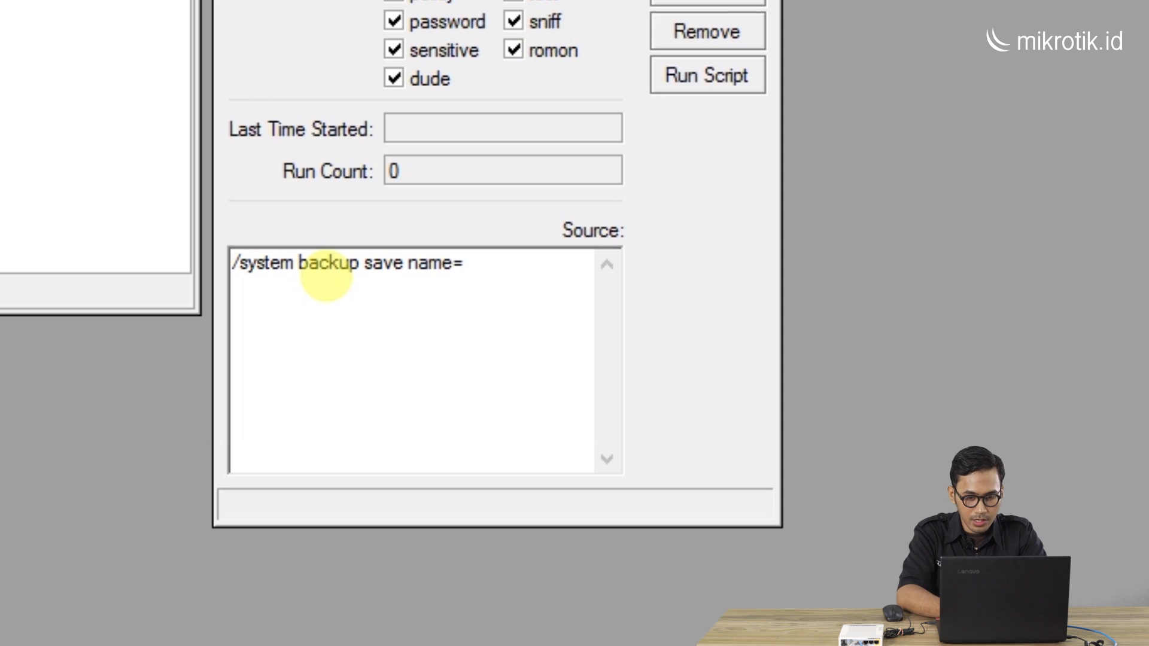
text(Router-Gateway)
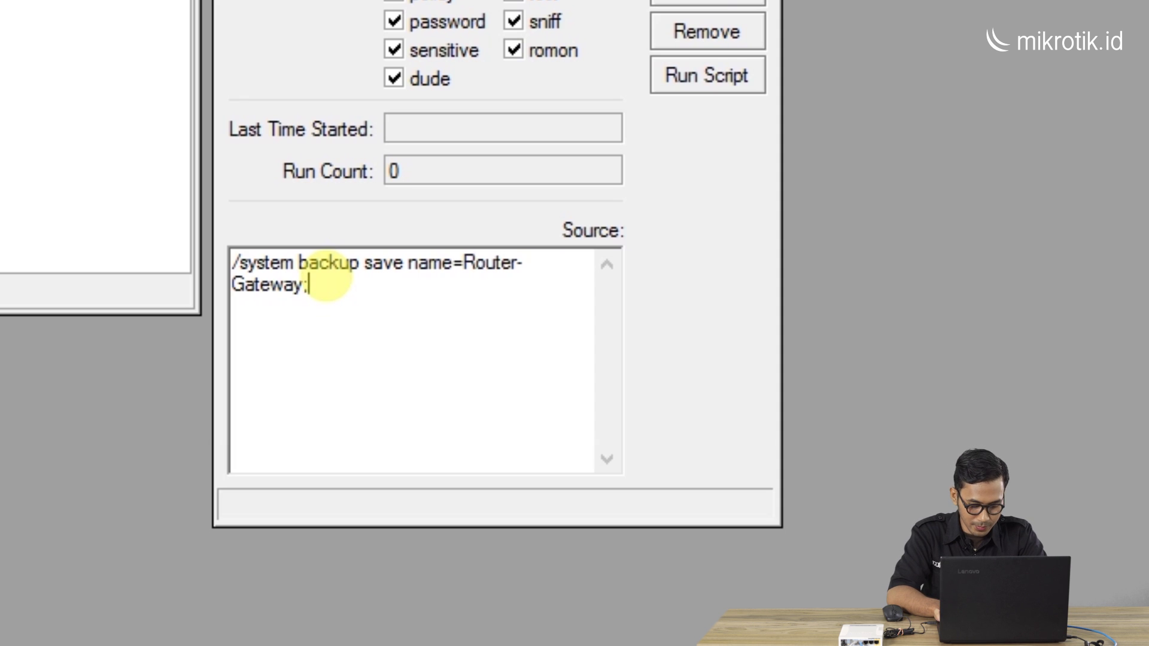
text(;)
key(Return)
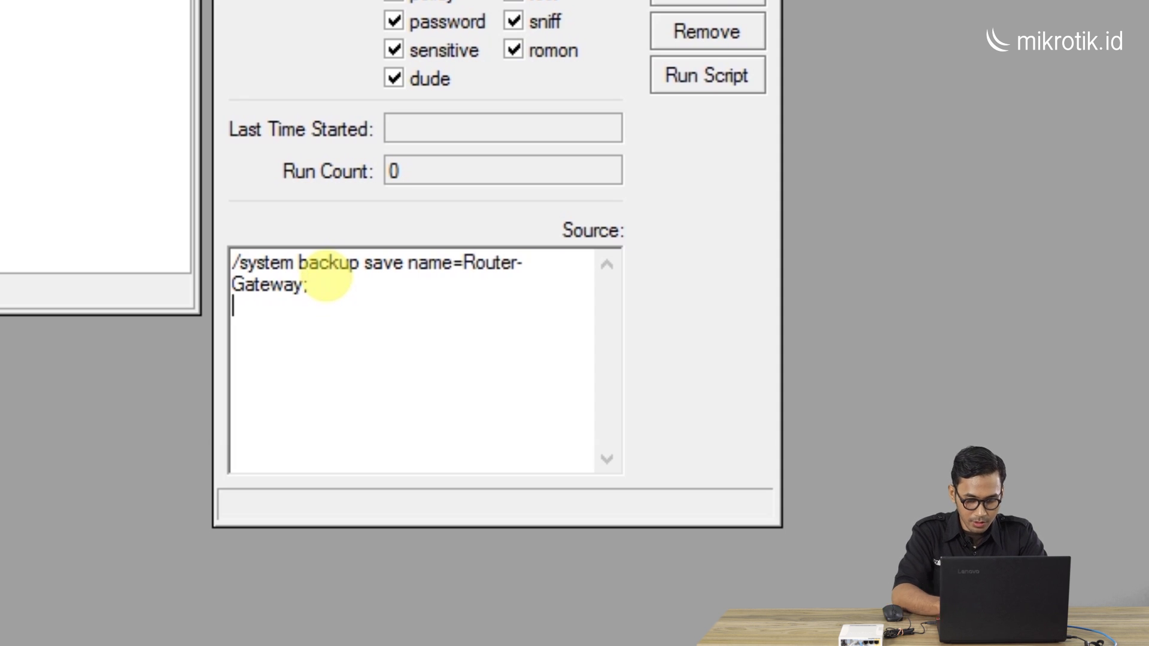
Add a second line to the script source reading ;delay 3s;.
text(')
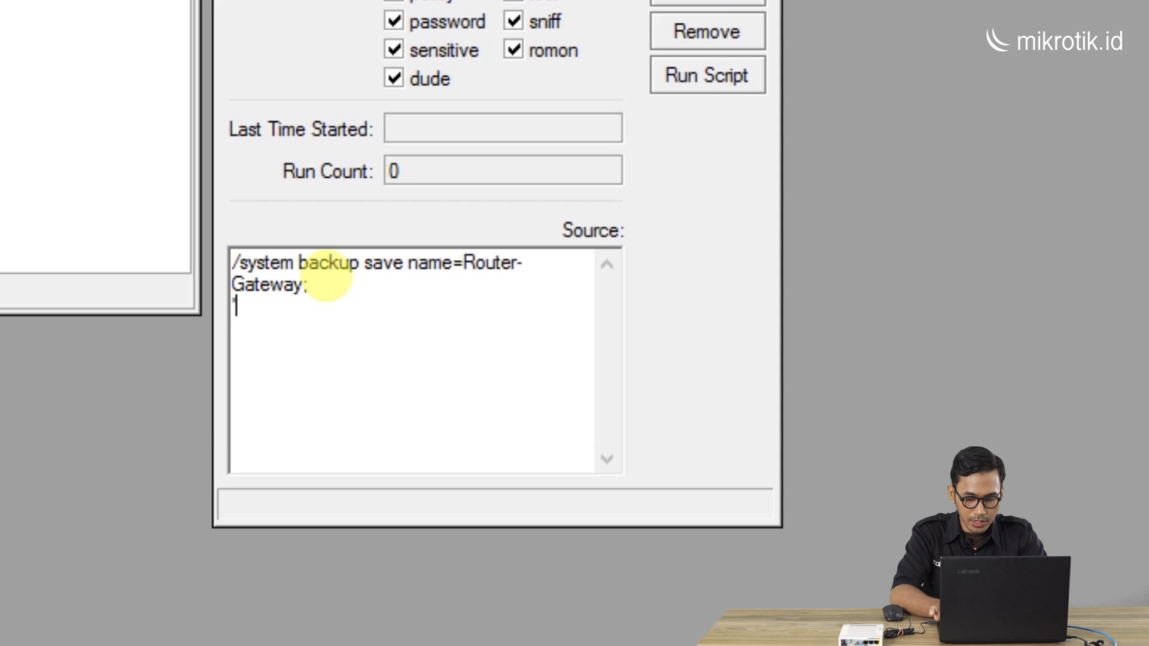
text(;dea)
key(BackSpace)
text(lay 3s;)
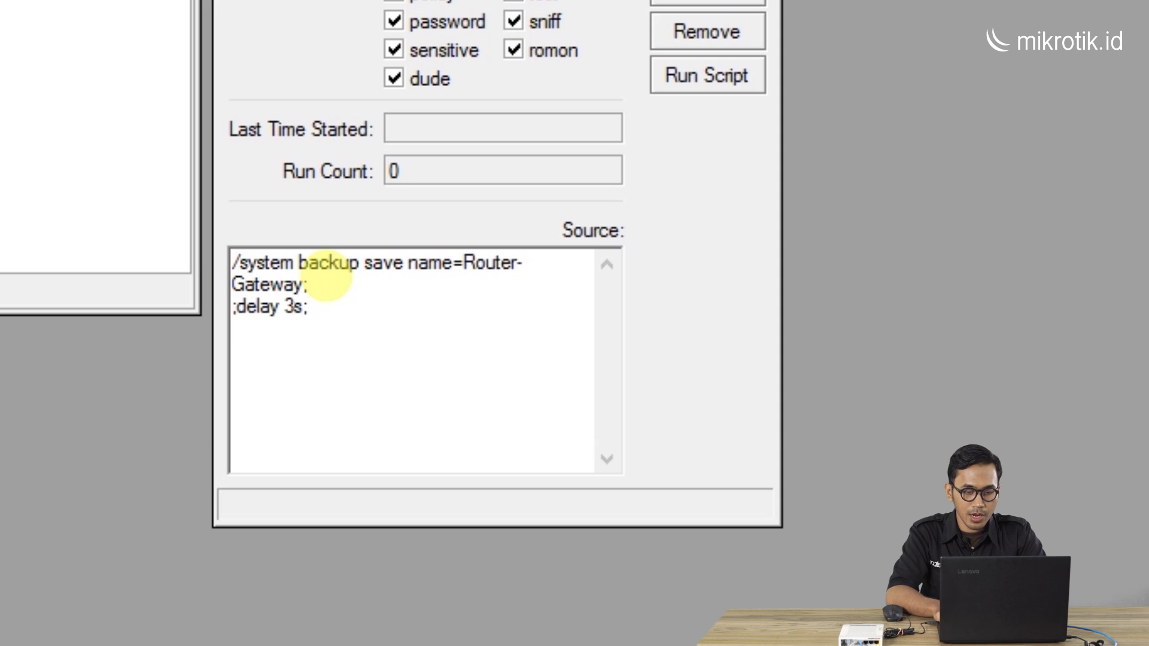
key(Return)
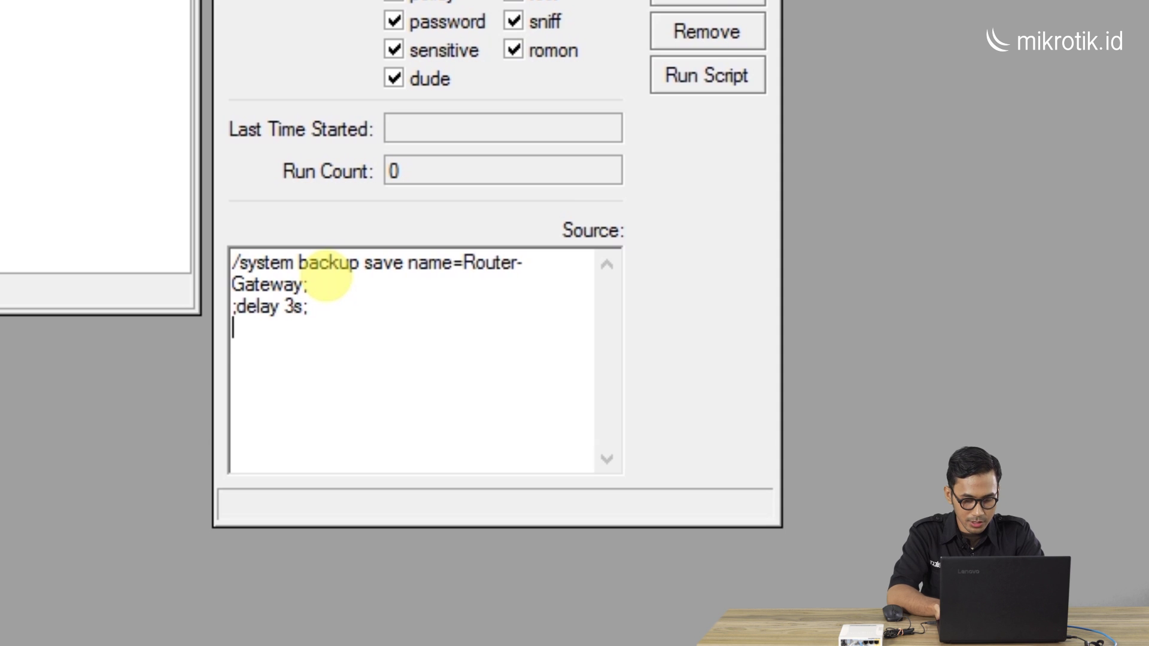
Begin a third script line with /tool e-mail send to=, giving the recipient's Gmail address in quotation marks.
text(/tool)
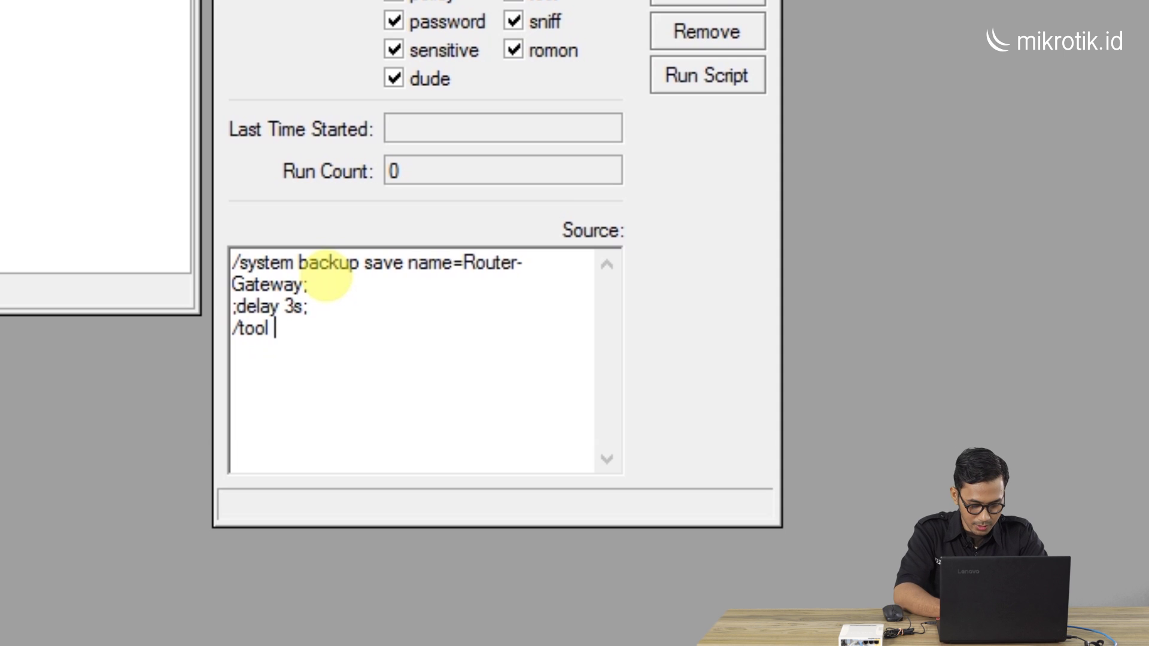
text(e-)
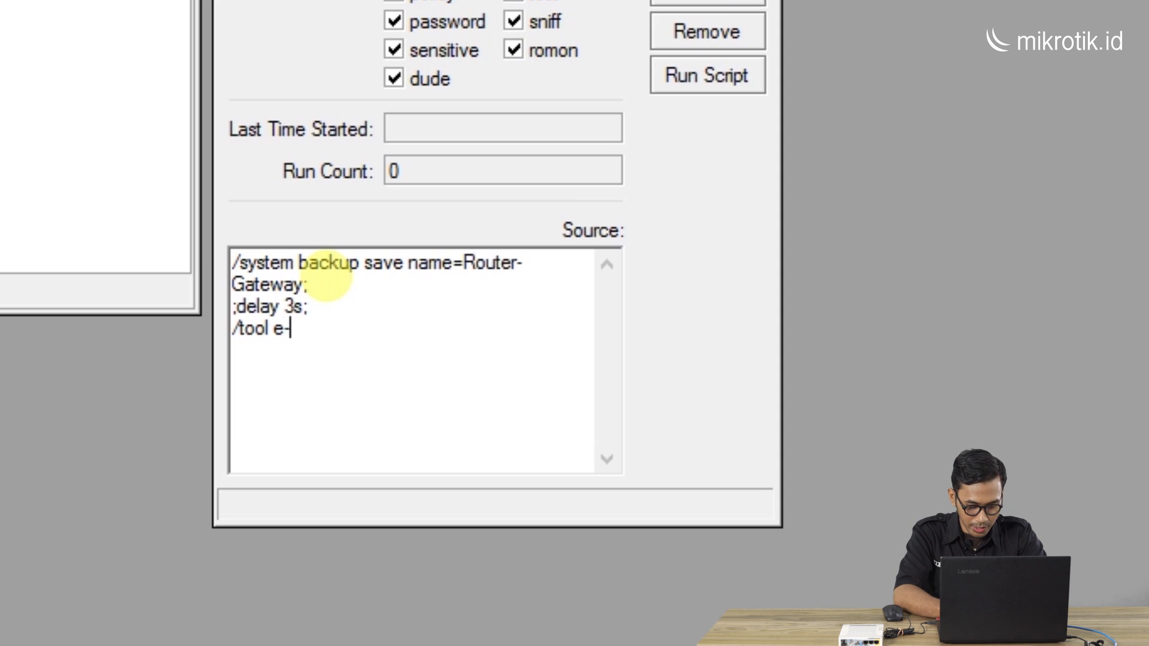
text(mail sed)
key(BackSpace)
text(d)
key(BackSpace)
key(BackSpace)
text(nd to)
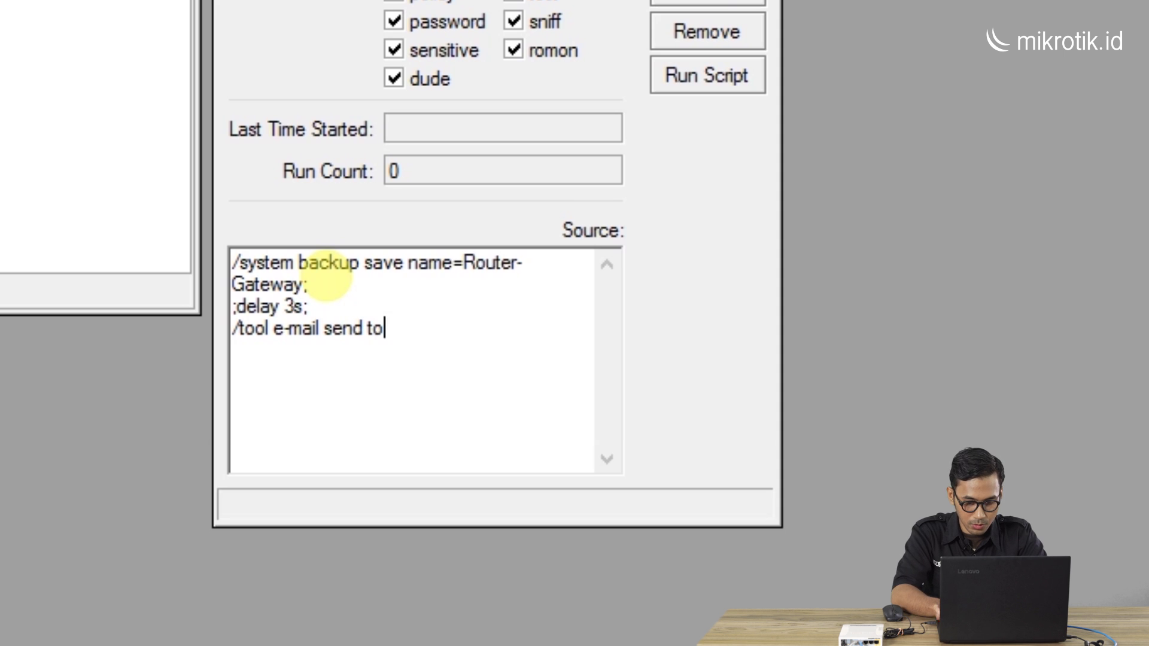
text(="")
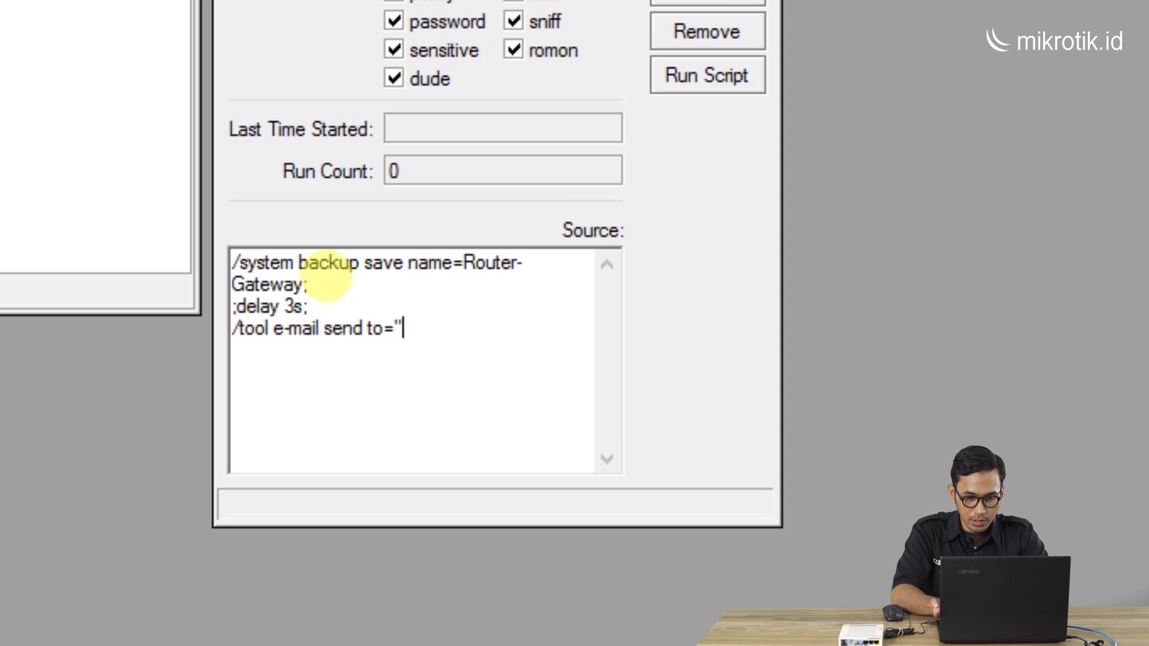
key(Left)
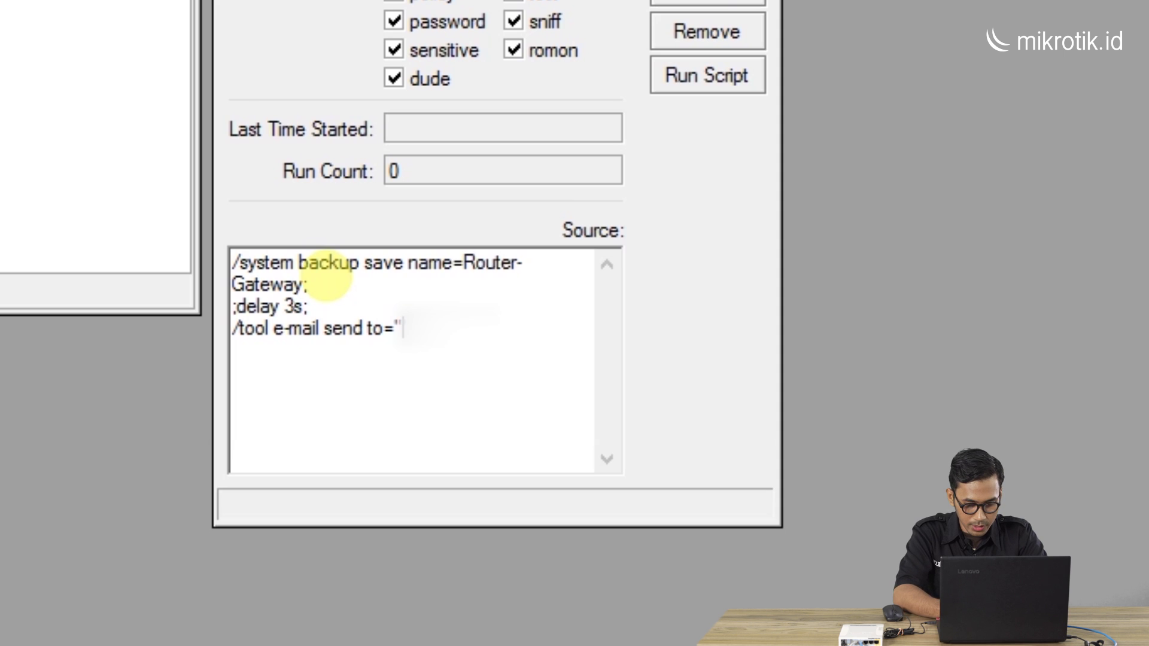
text(***)
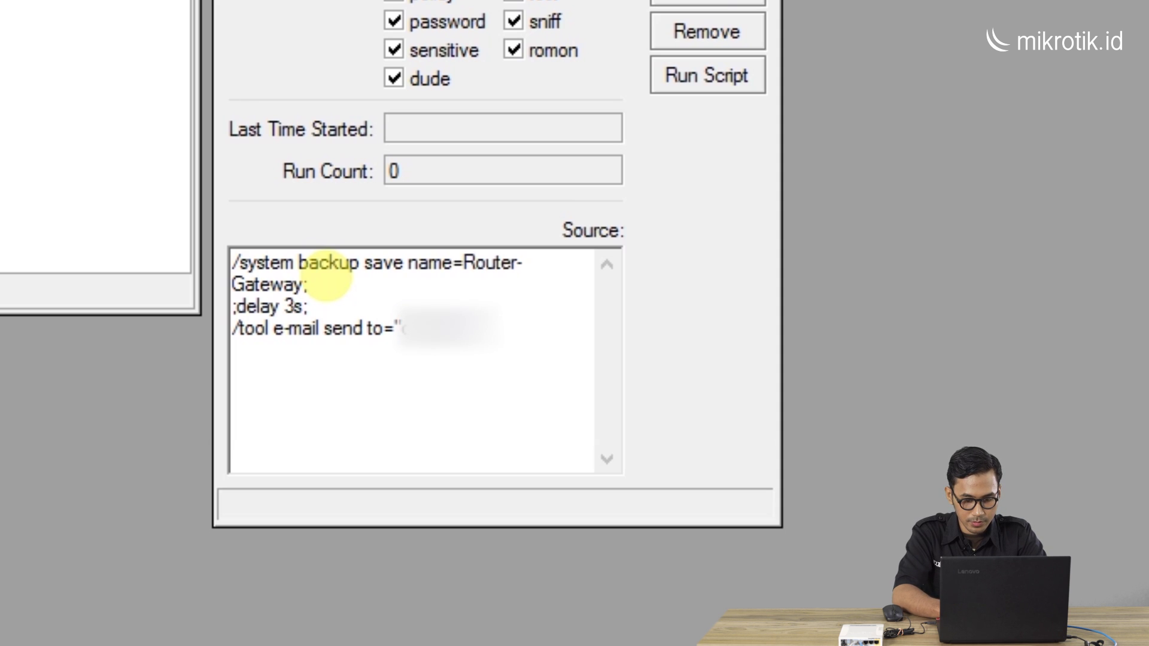
text(t@gmail)
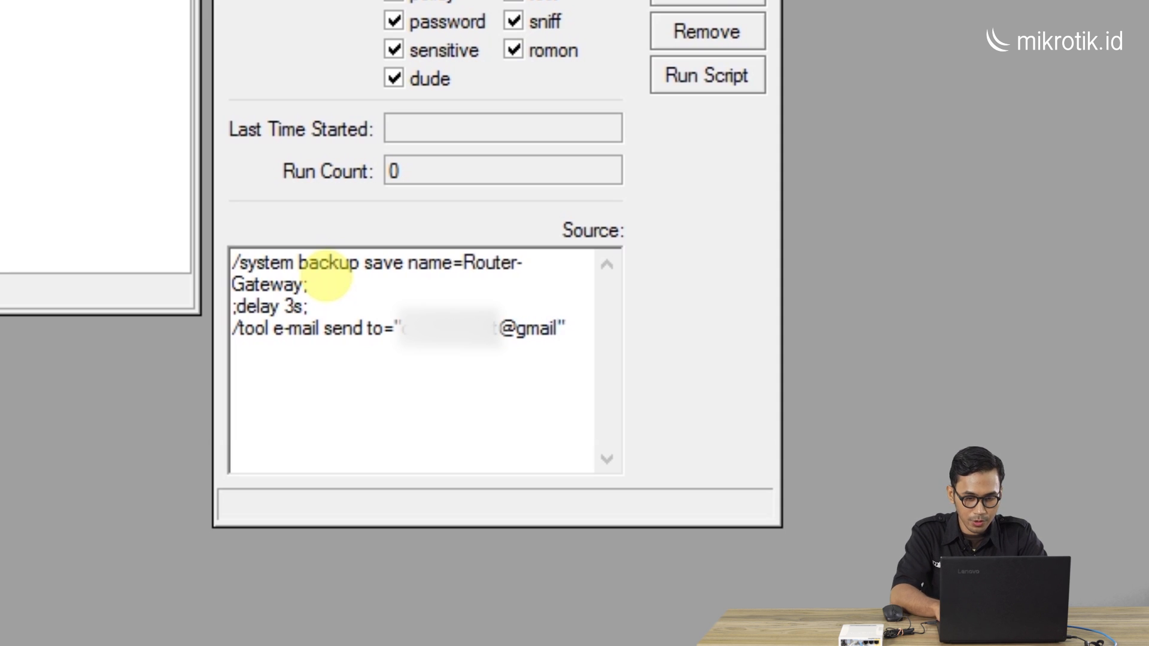
text(.com")
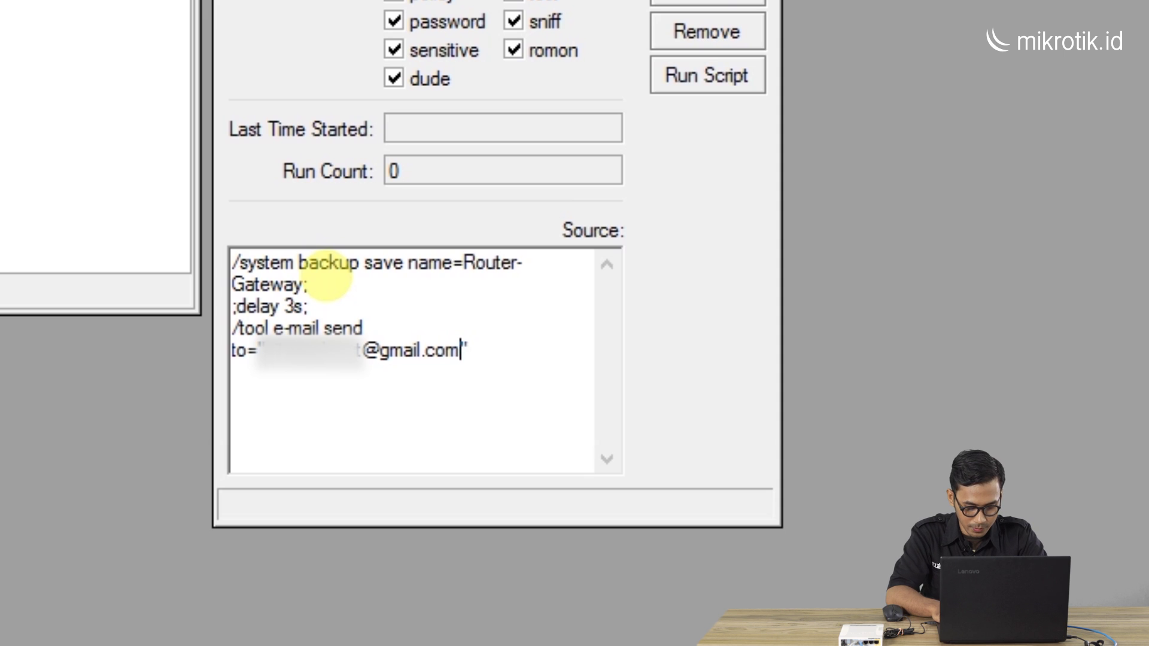
Append subject="Router-Gateway" to the e-mail send command in the script source.
text( subject)
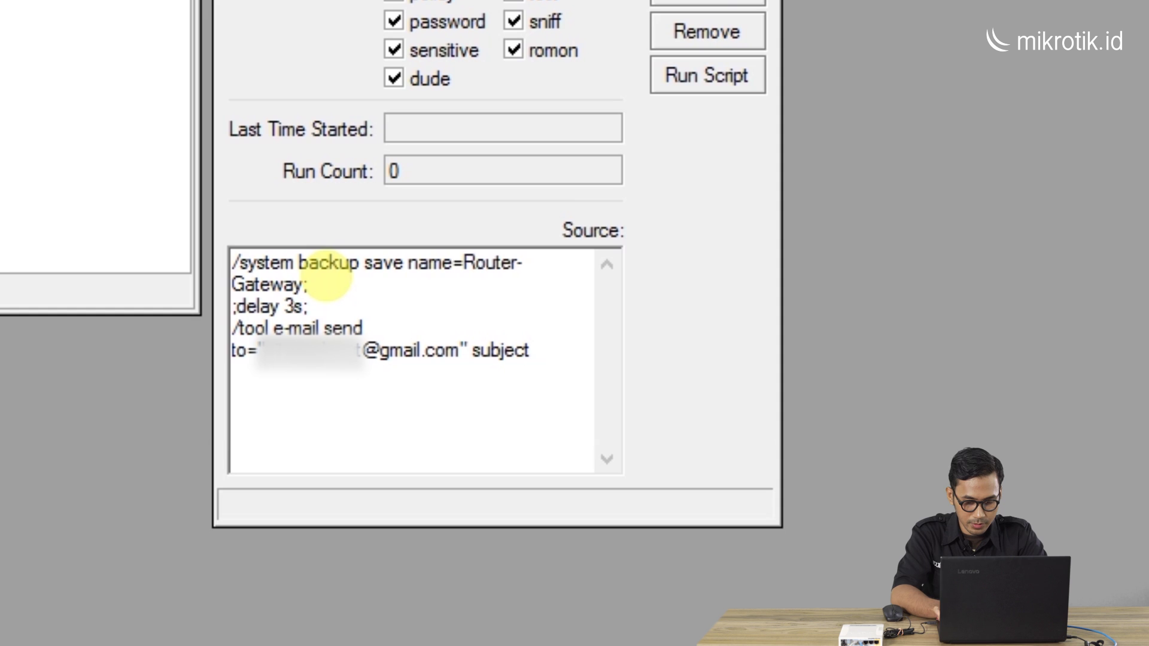
text(="")
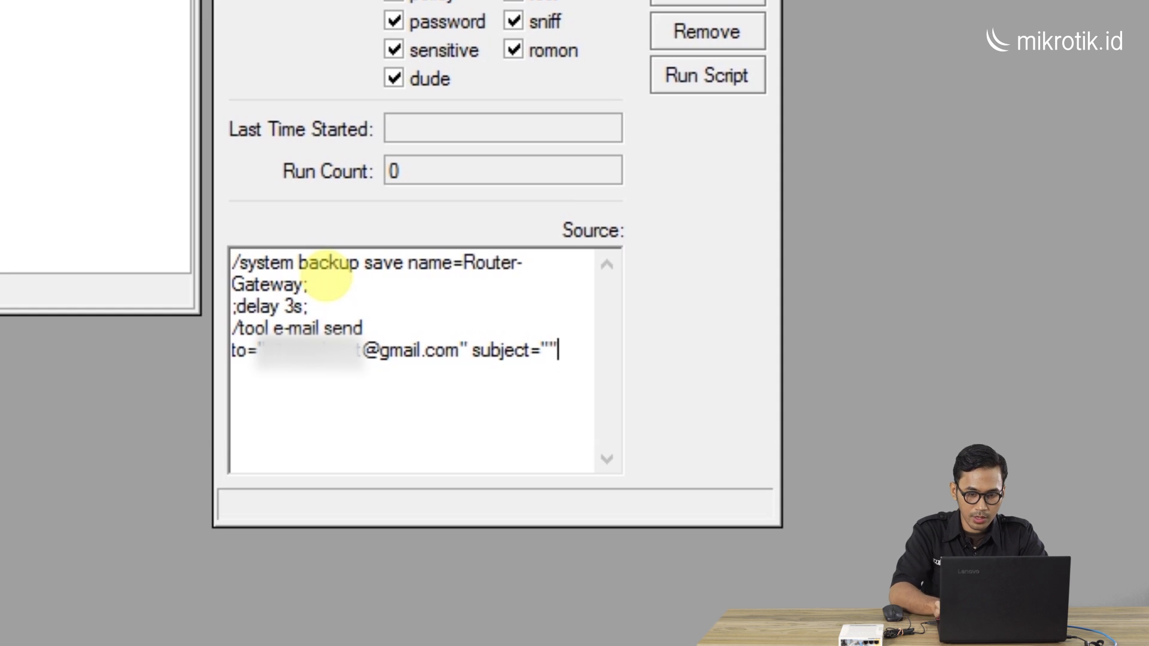
key(Left)
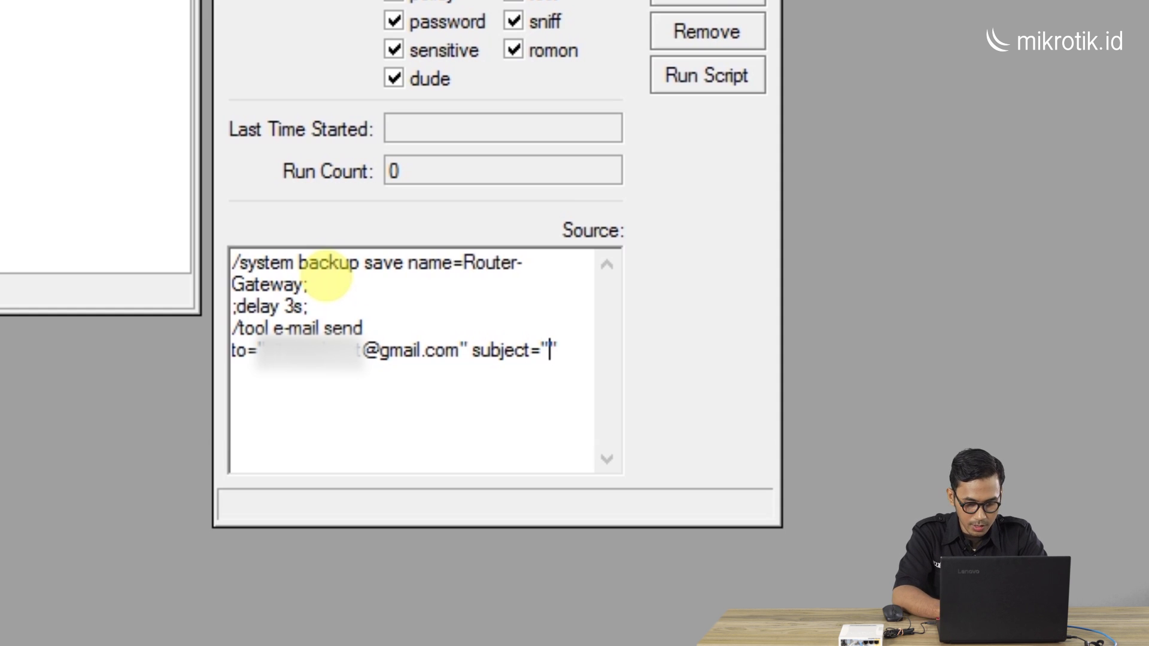
text(Router)
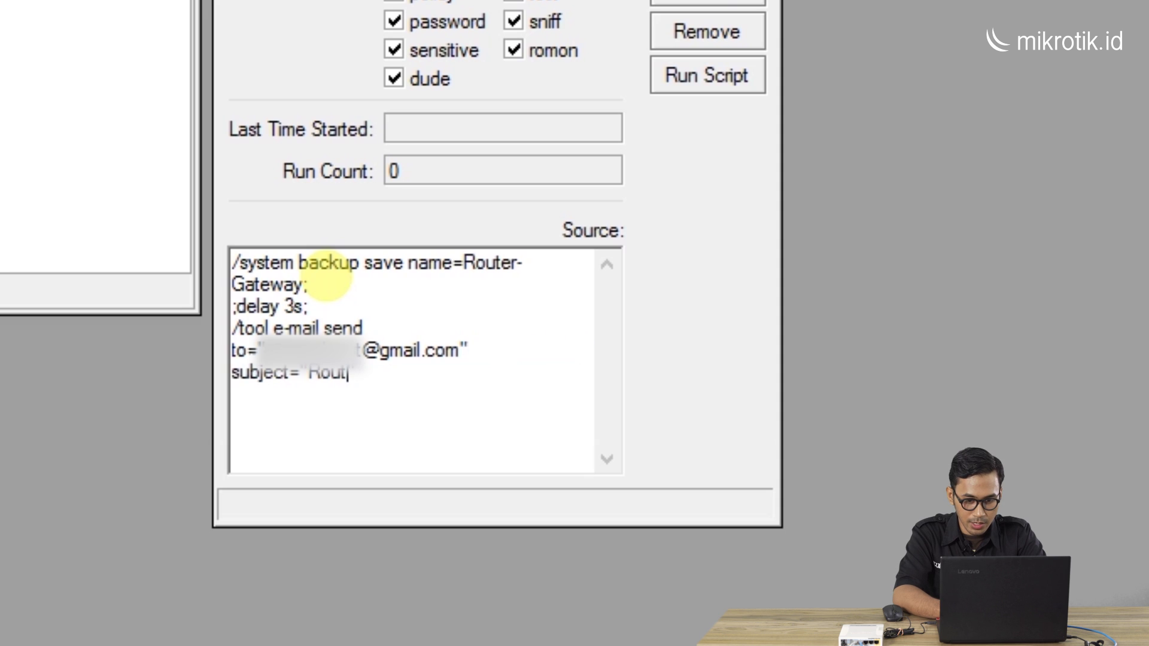
text(-Gateway")
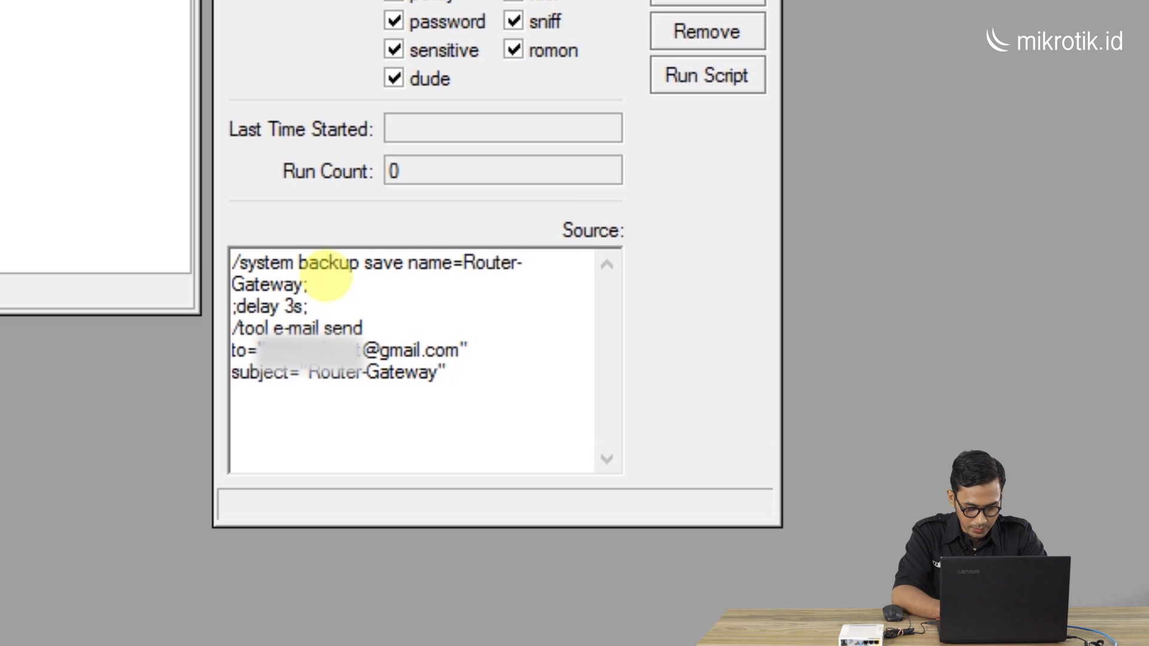
Append body="Halo Admin, ini dia file terbaru dari Router Gateway" to the e-mail send command.
text( body)
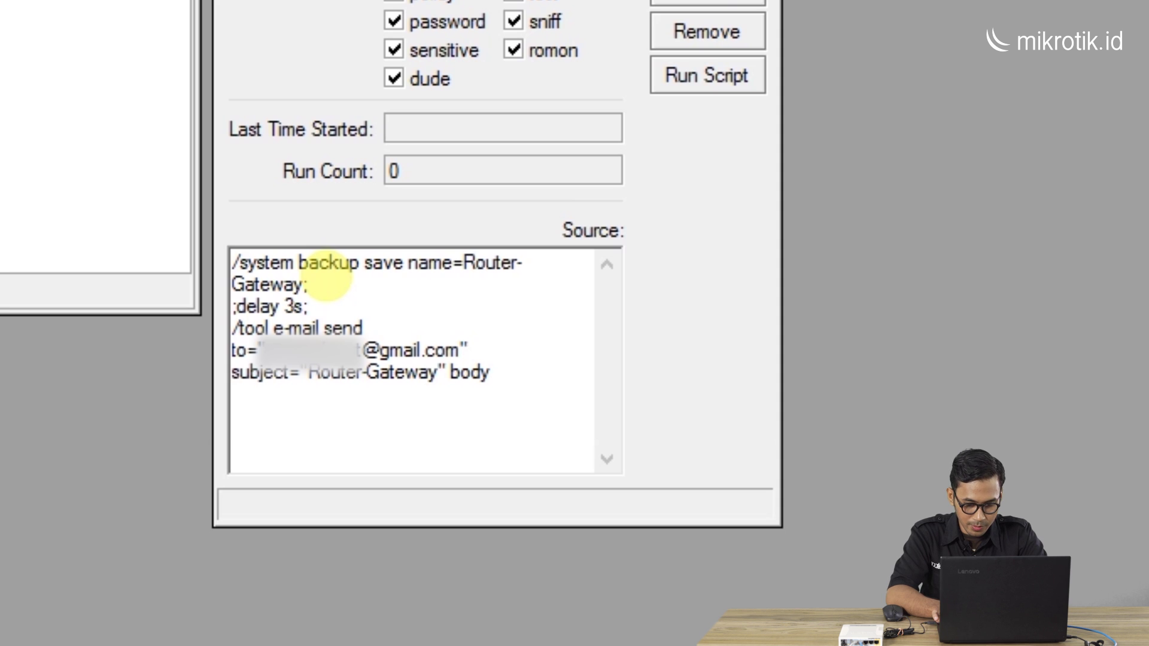
text(="")
key(Left)
text(Hloa)
key(BackSpace)
key(BackSpace)
key(BackSpace)
text(alo Admin,)
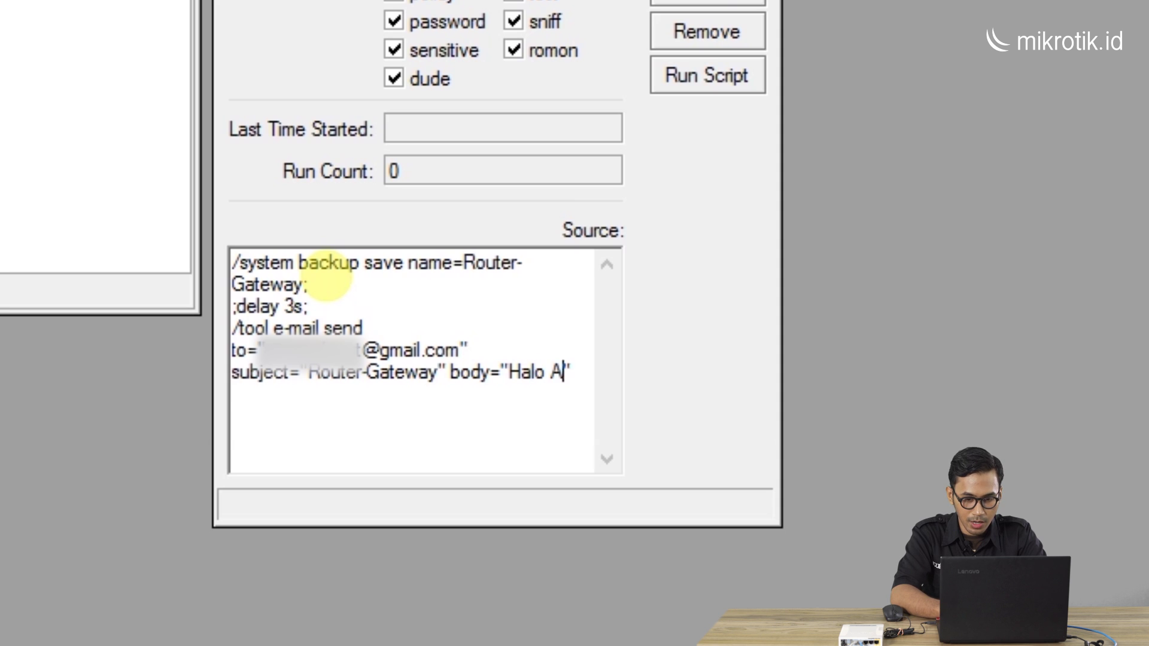
text( ini dia file te)
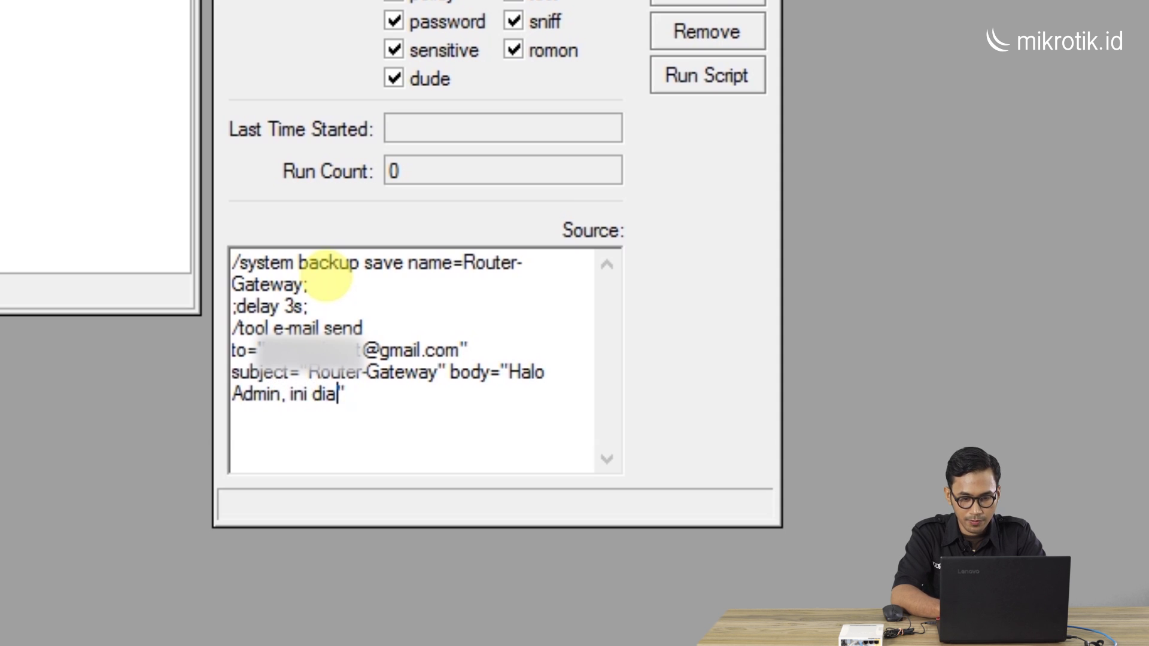
text(rbaru dari Route)
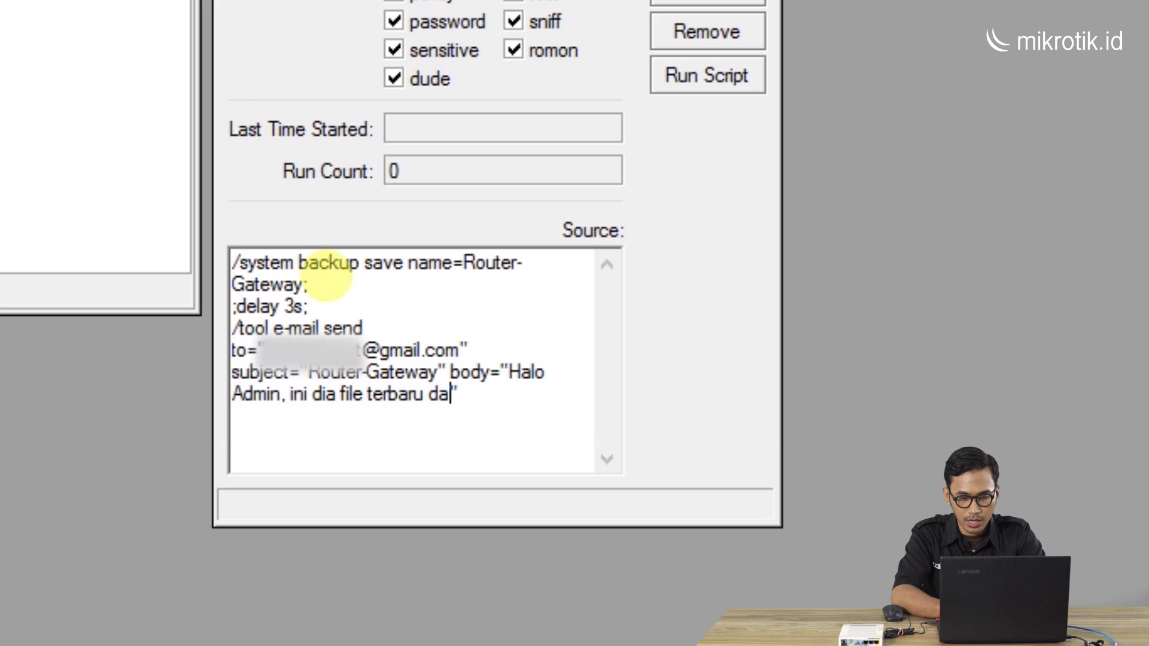
text(r Gatew)
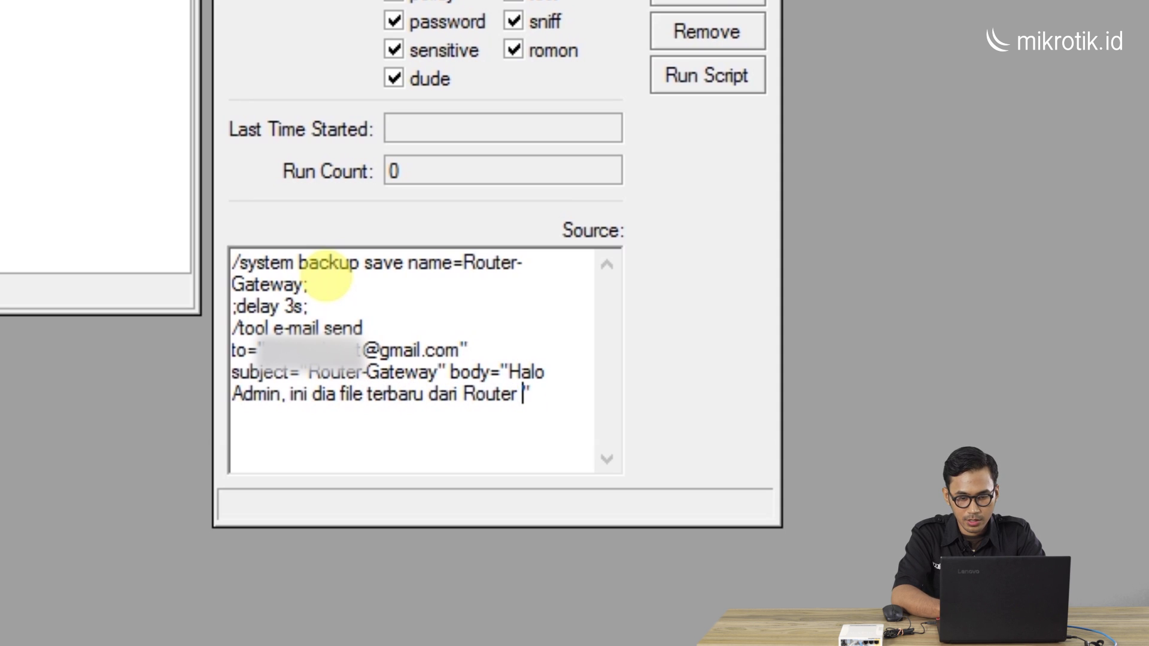
text(ay)
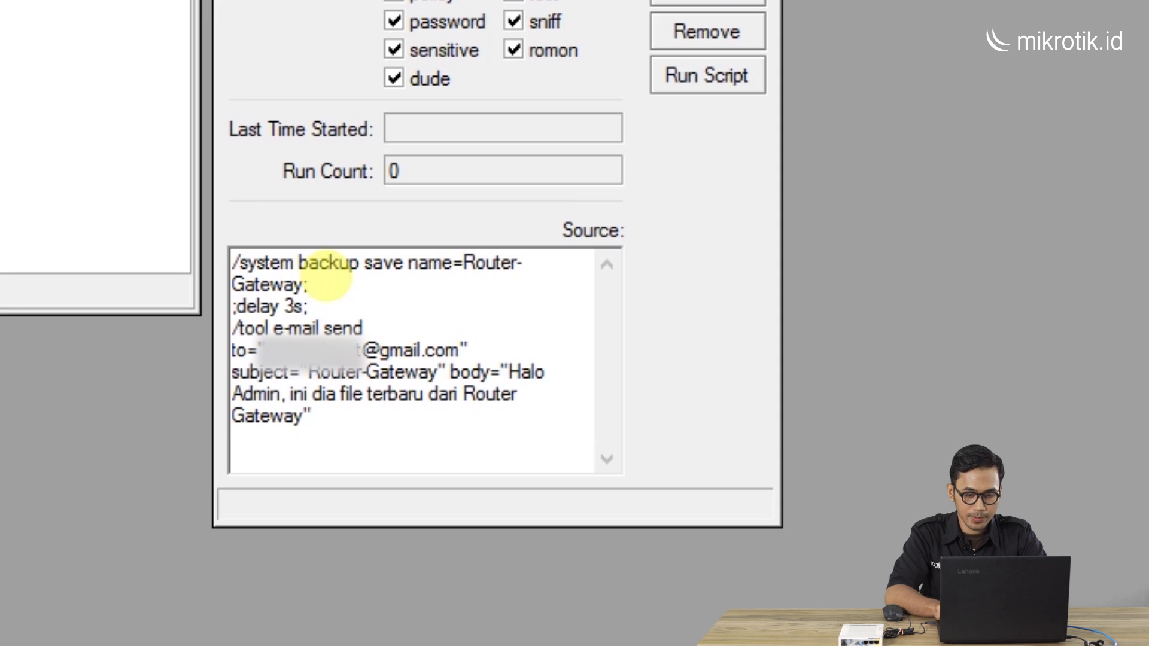
Append file="Router-Gateway" to the e-mail send command, copying the backup name from the script's first line.
key(Right)
text(file)
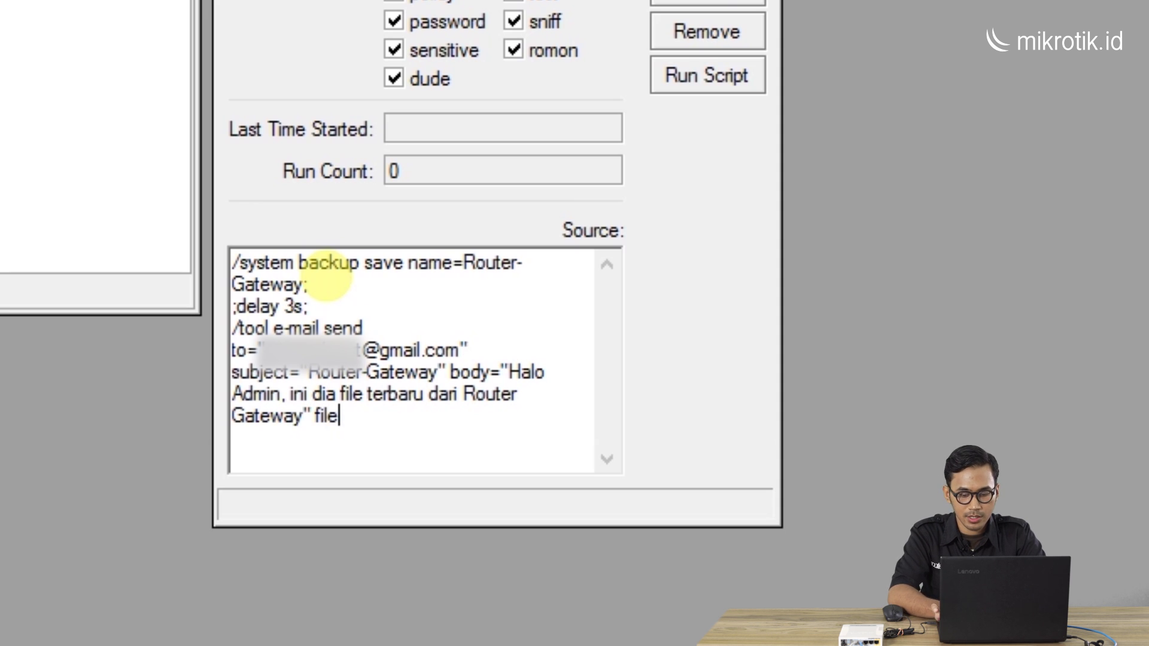
text(="")
key(Left)
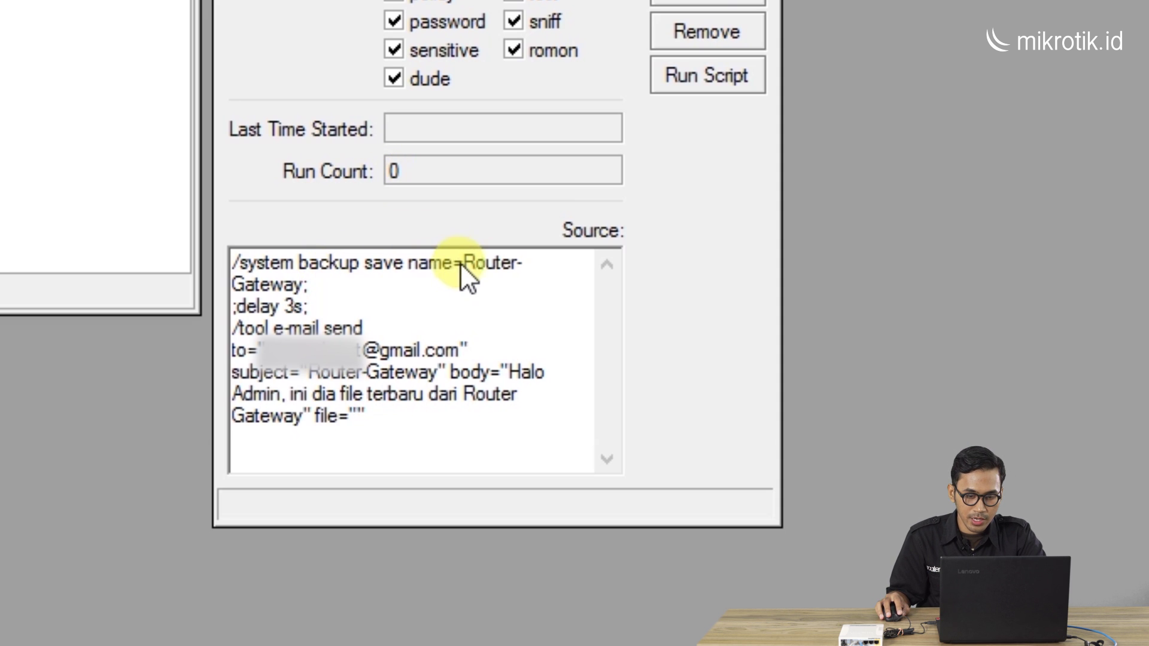
drag(463, 264, 353, 286)
key(ctrl+c)
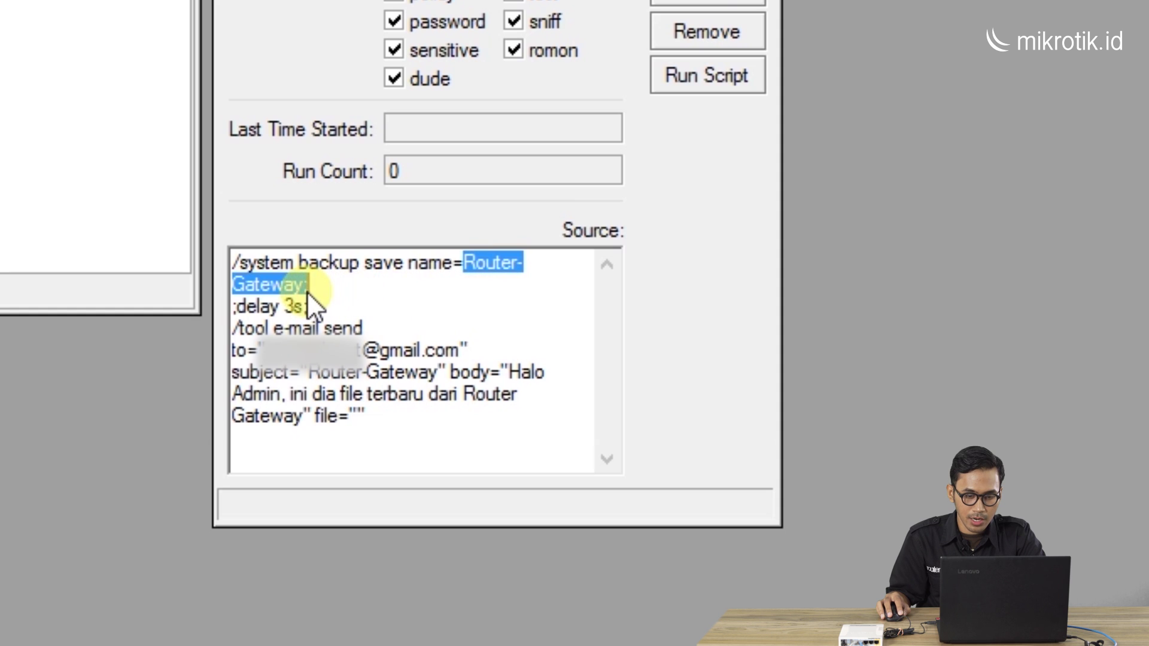
click(361, 412)
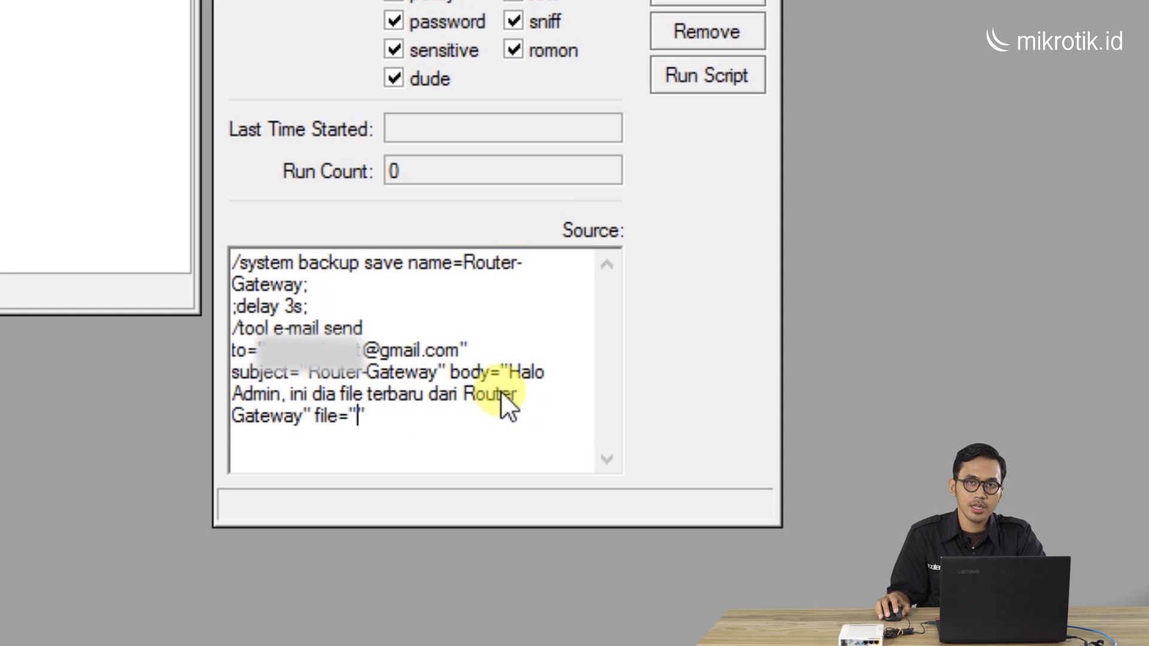
key(ctrl+v)
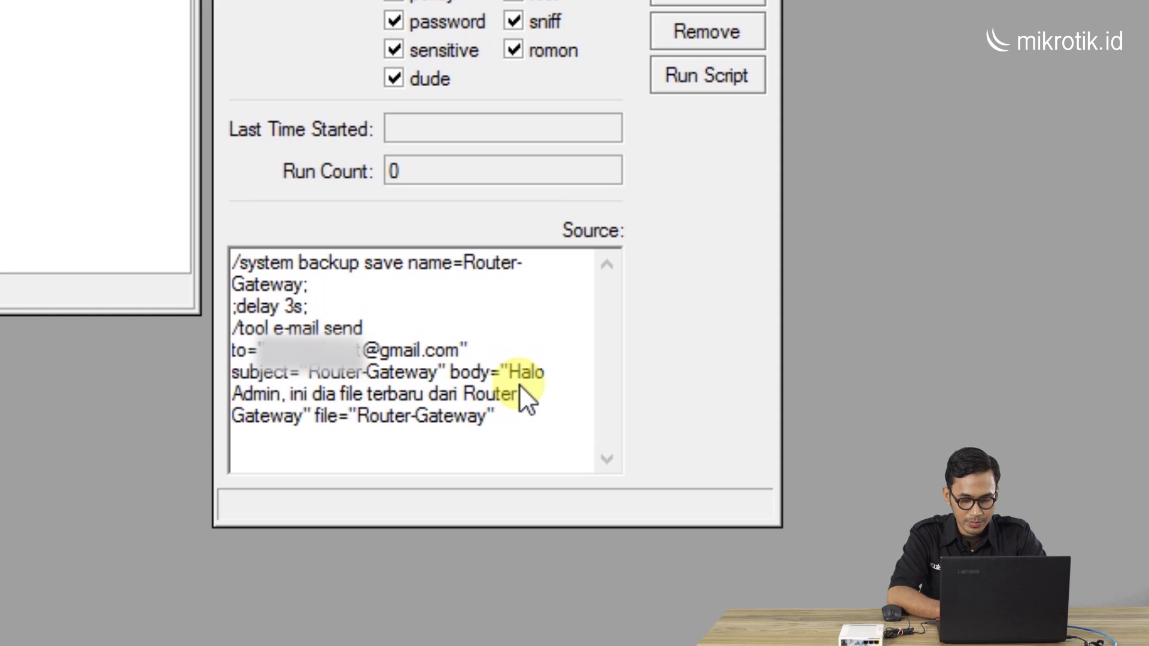
Append start-tls=yes; to the e-mail send command and save the backup-otomatis script.
text(s)
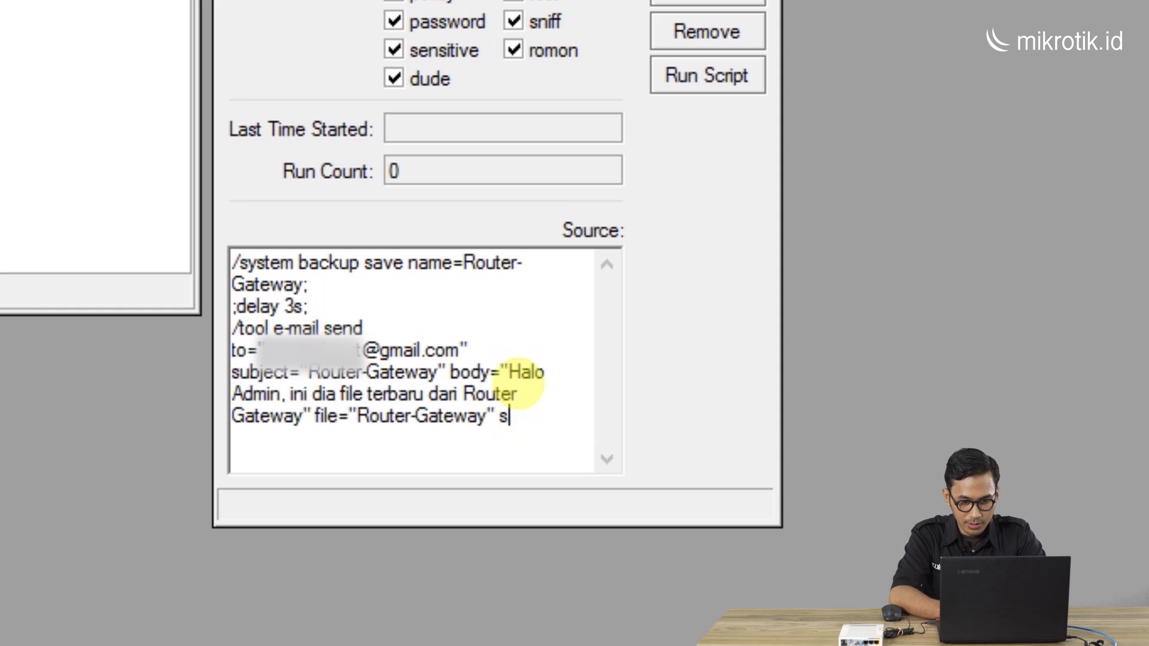
text(tart)
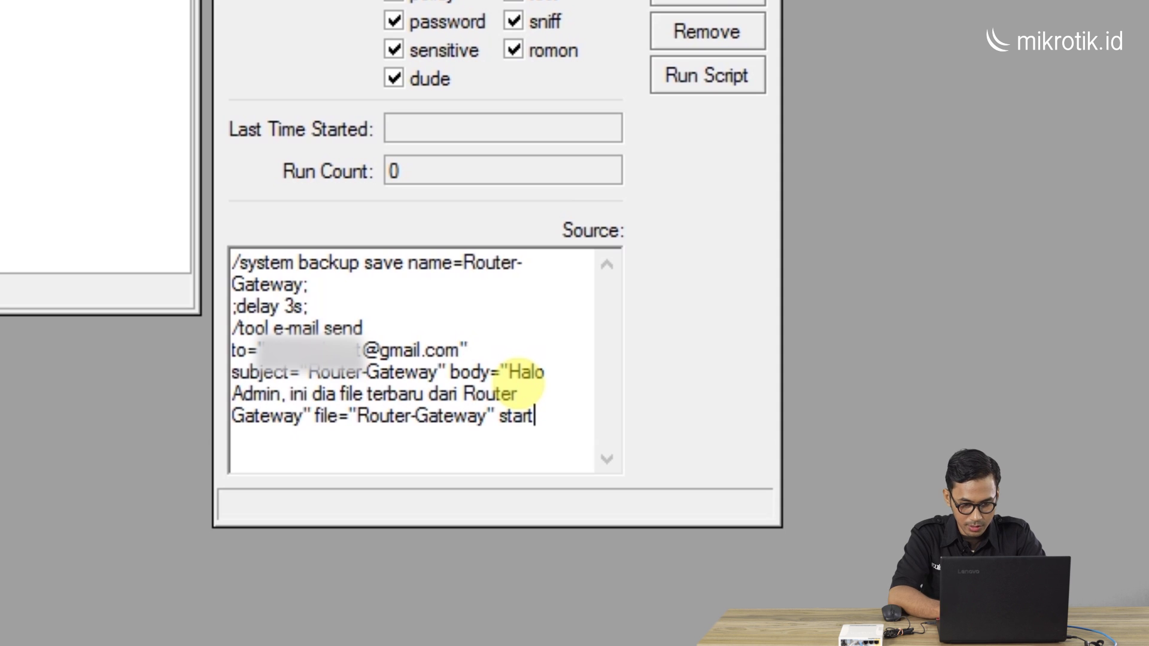
text(-tls=yes)
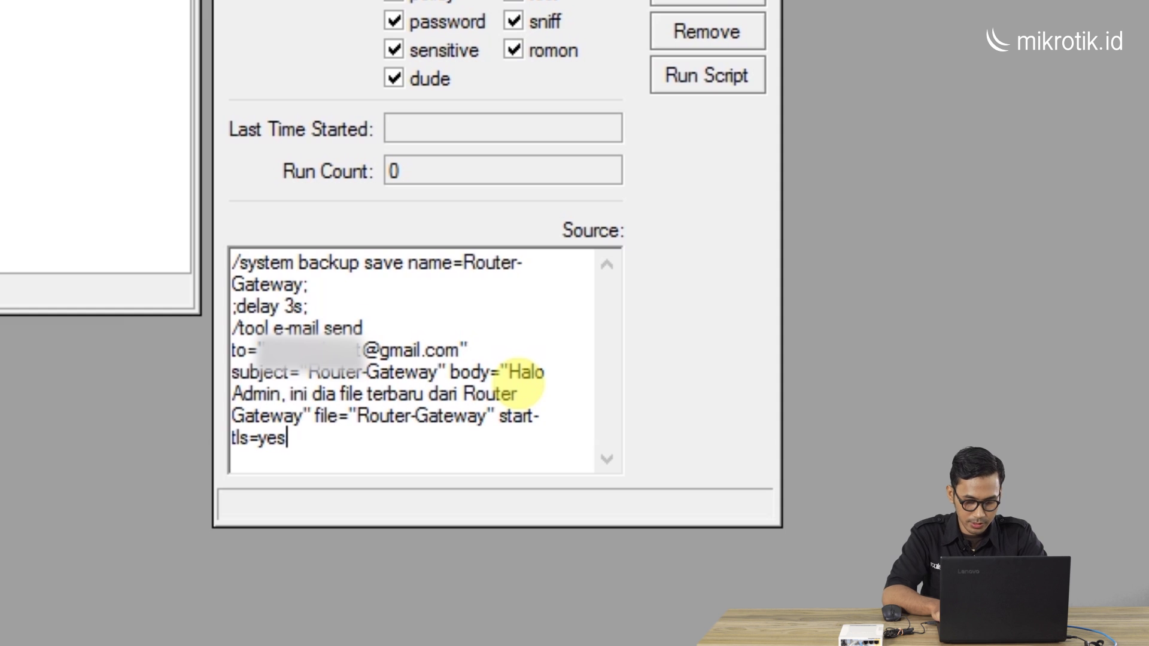
text(;)
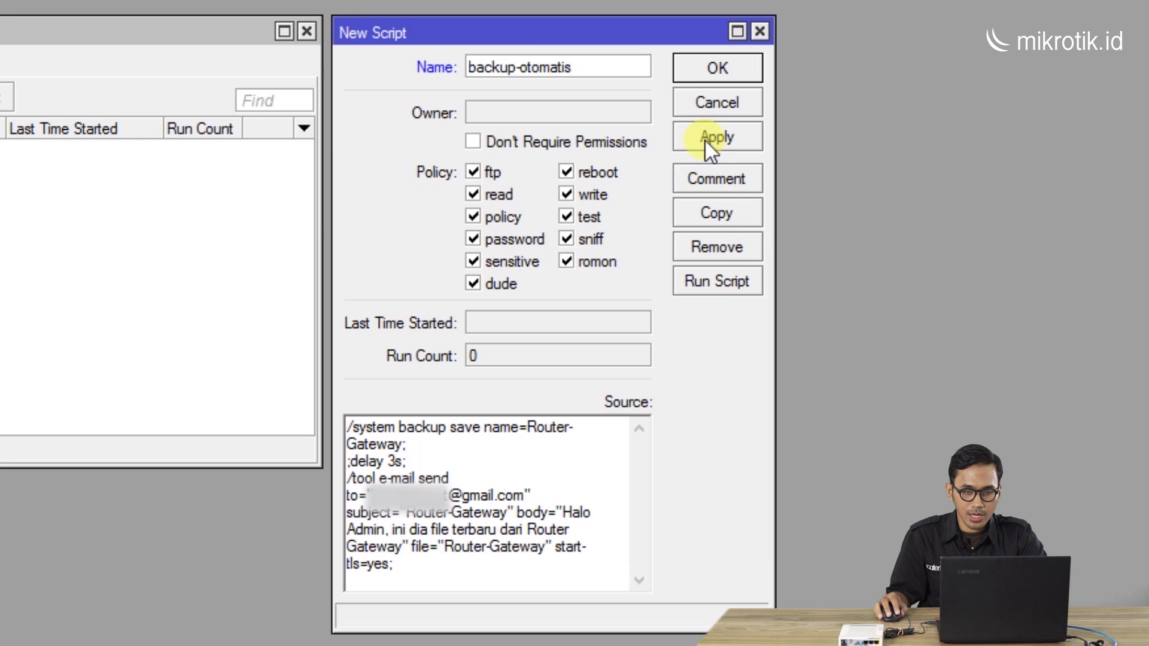
click(706, 141)
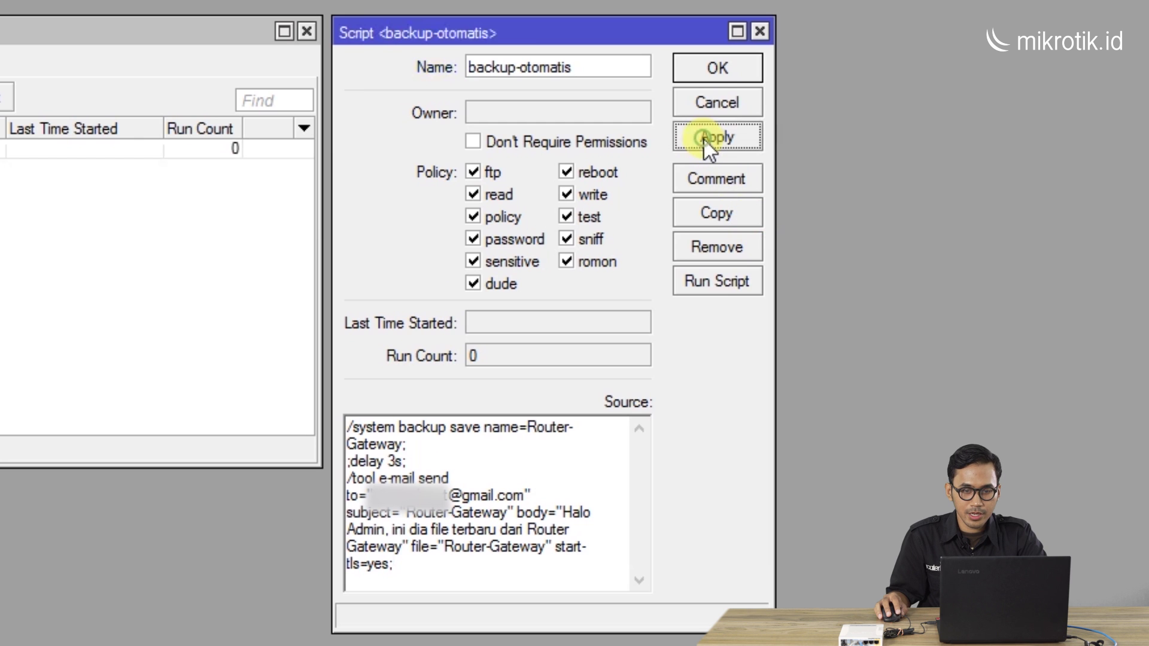
click(703, 71)
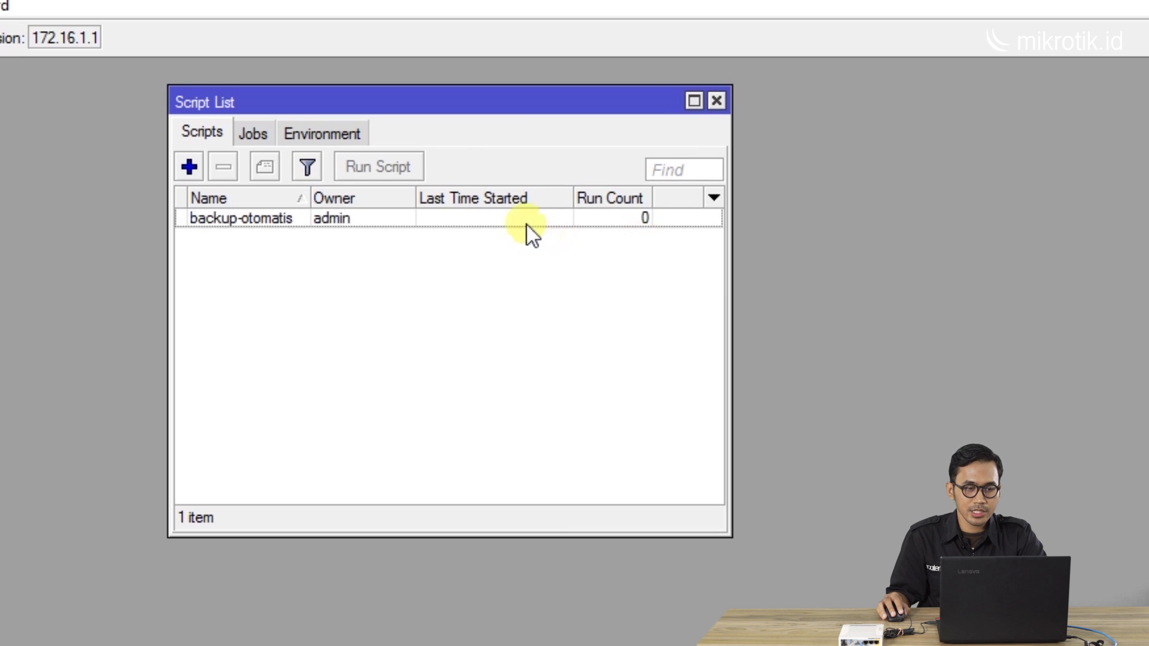
Run the backup-otomatis script once from the script list.
click(523, 224)
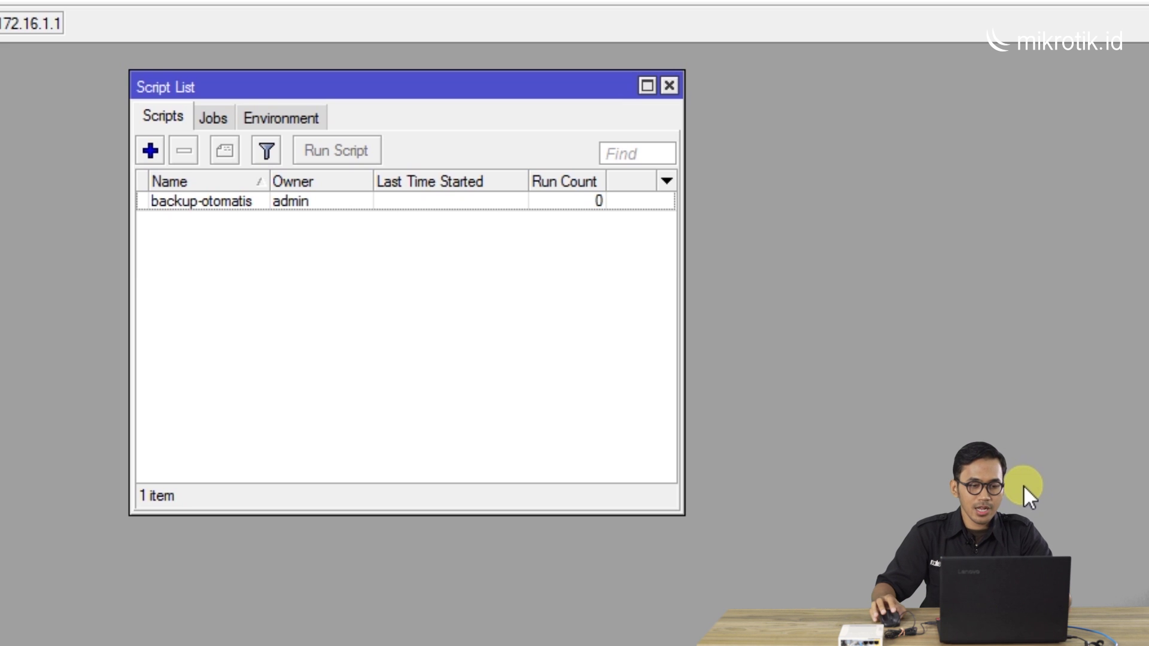
click(424, 203)
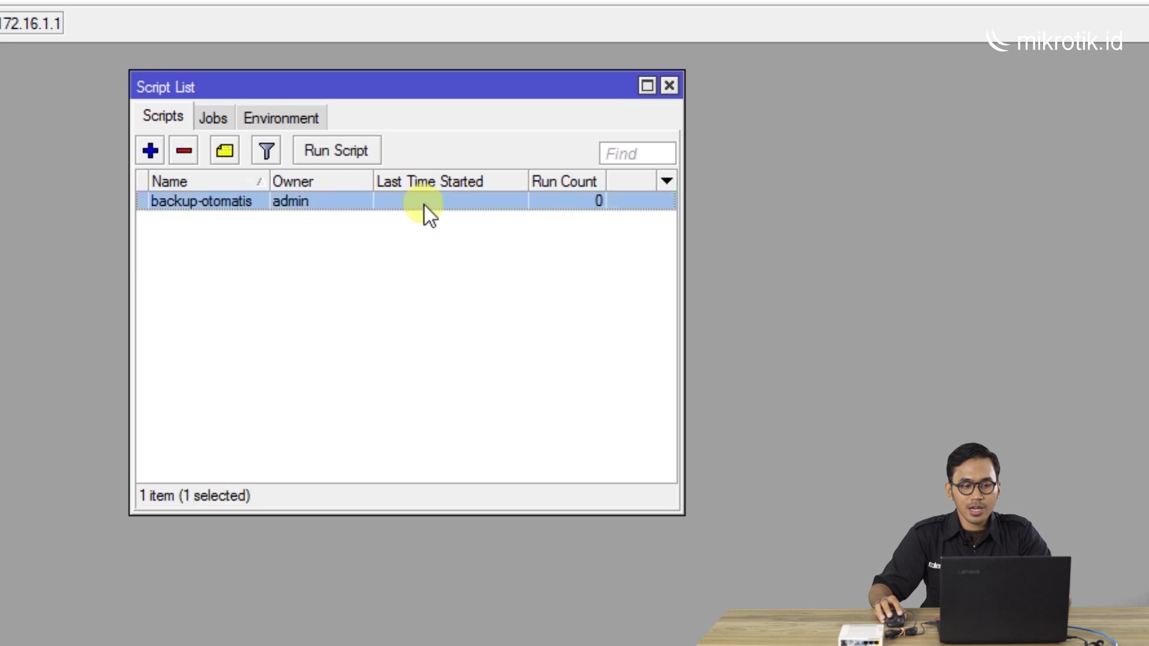
click(328, 149)
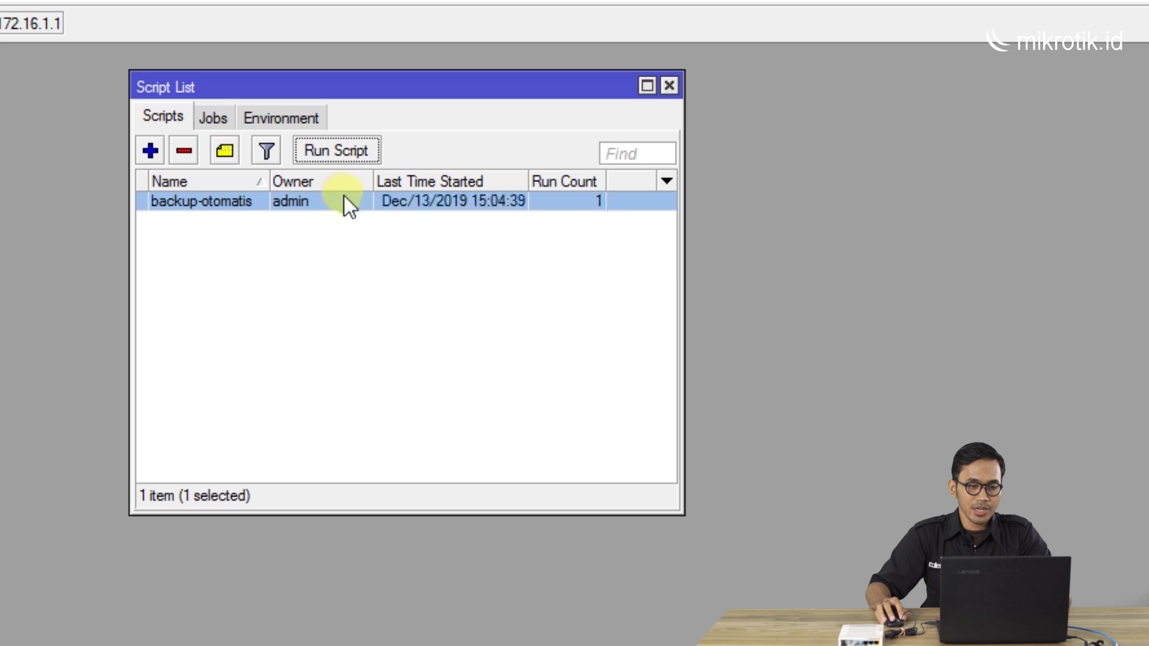
Check the router's file list for the Router-Gateway.backup file.
click(338, 252)
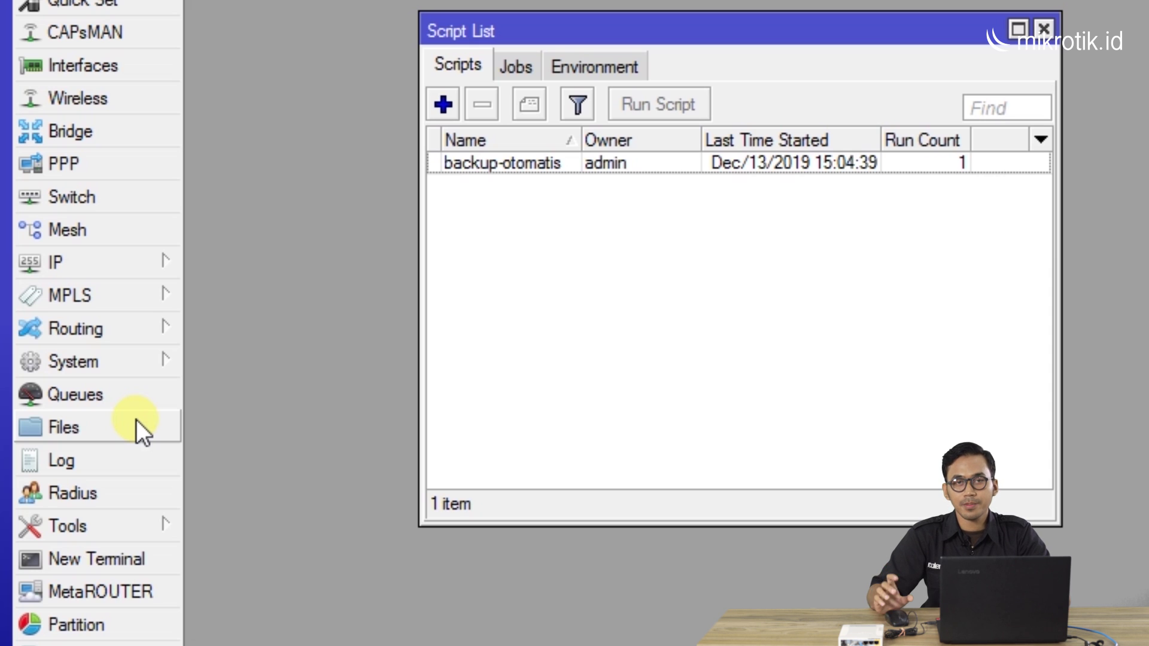
click(135, 419)
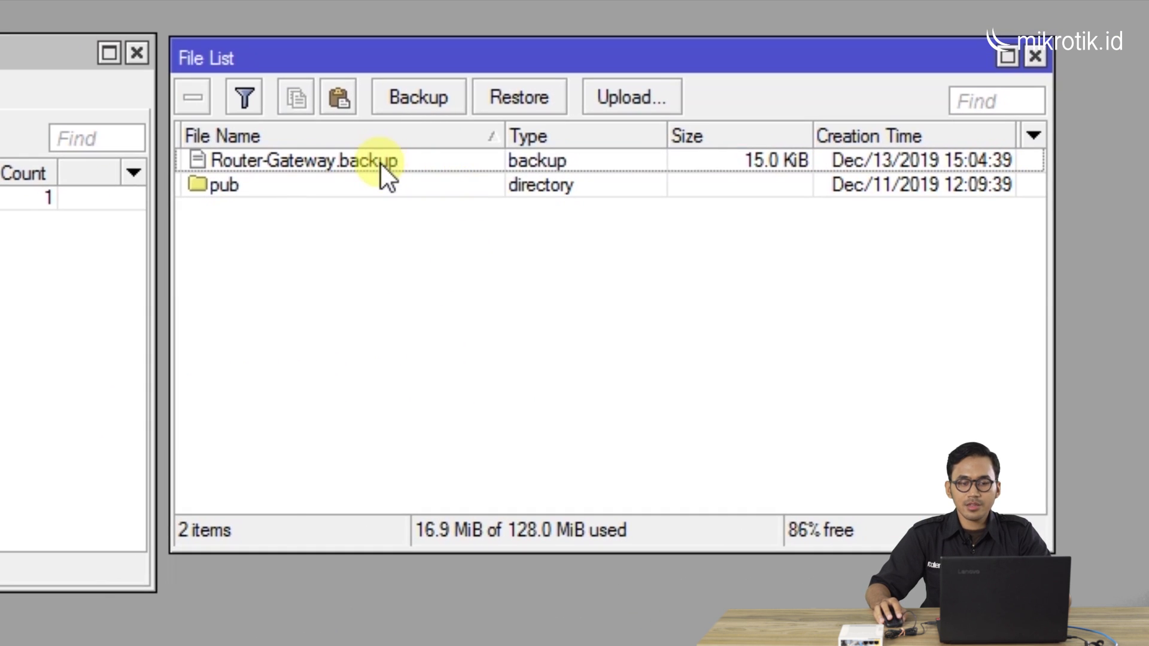
click(382, 164)
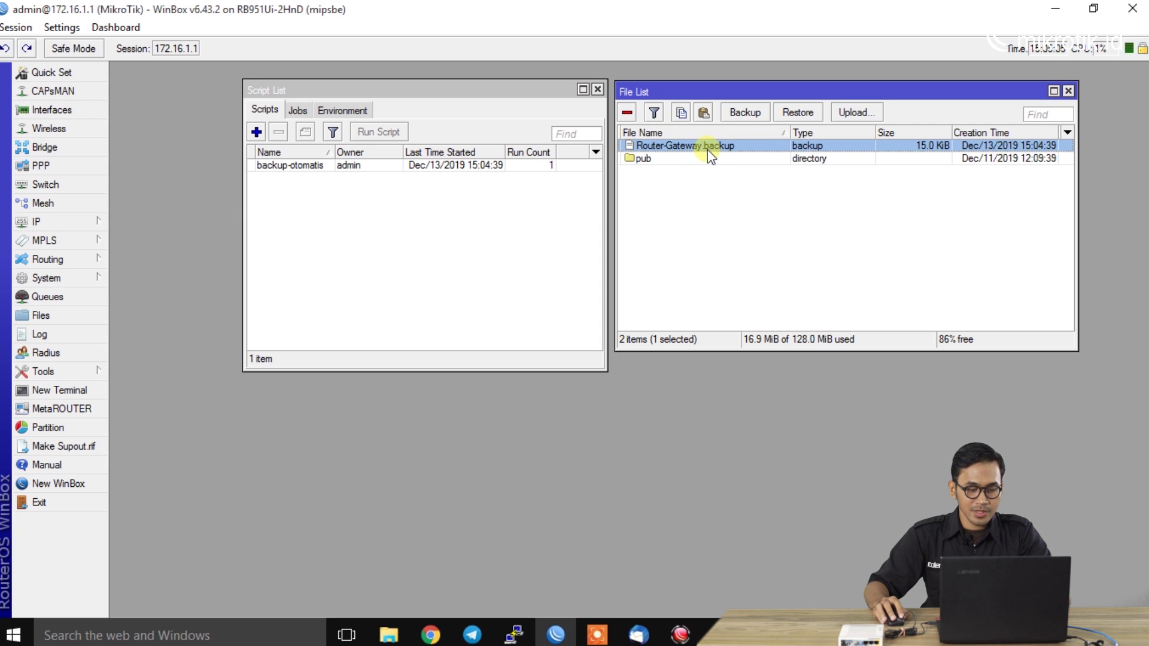
Switch to Chrome and open the Router-Gateway message in the Gmail inbox to check the emailed backup.
click(432, 636)
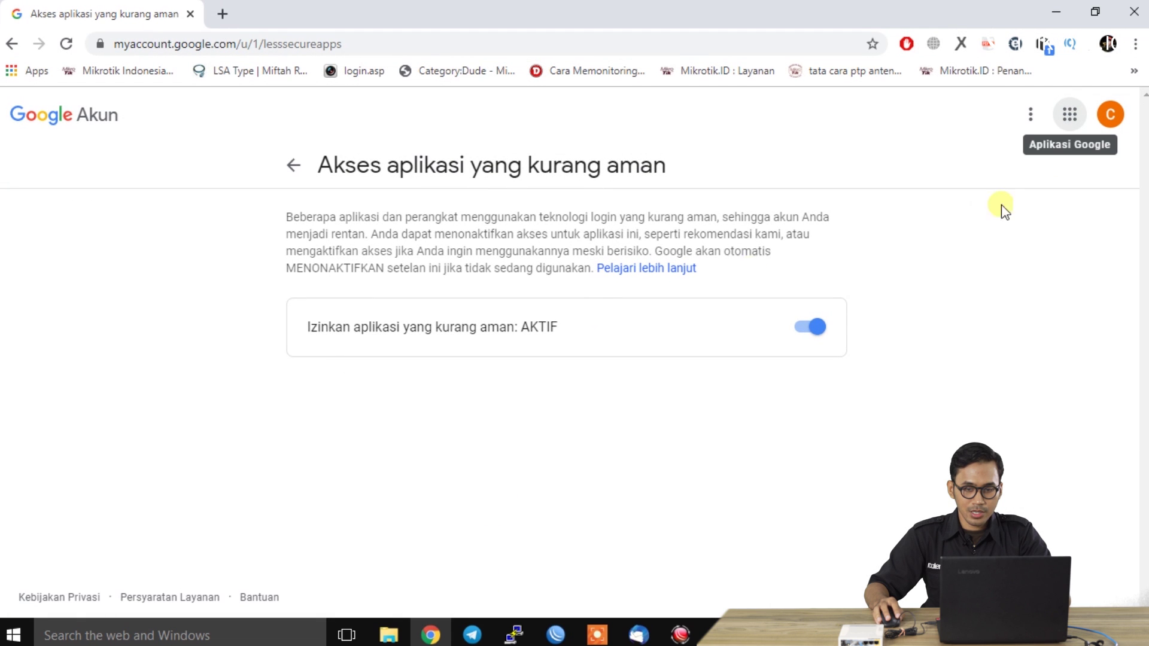
click(1075, 123)
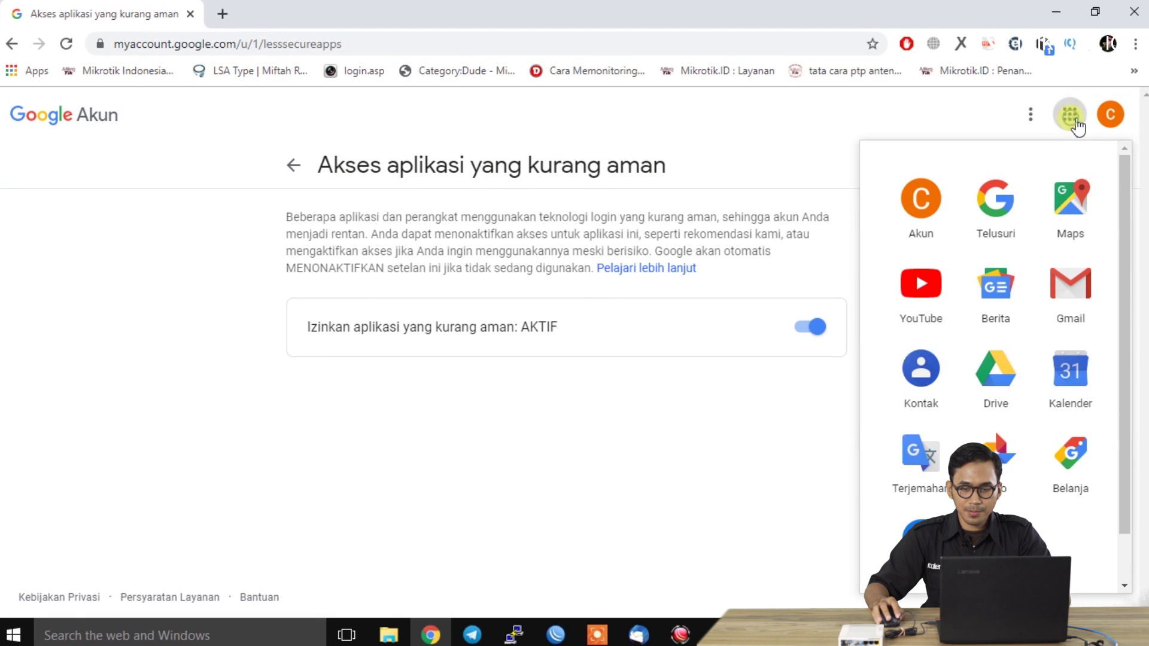
click(1068, 292)
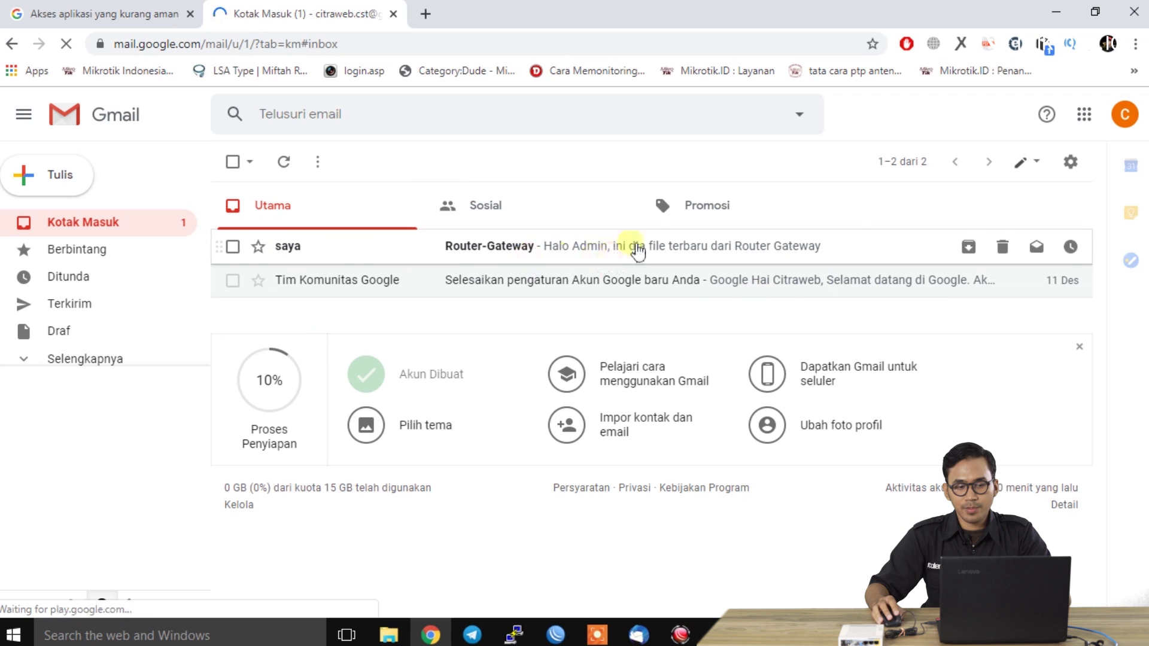
click(484, 251)
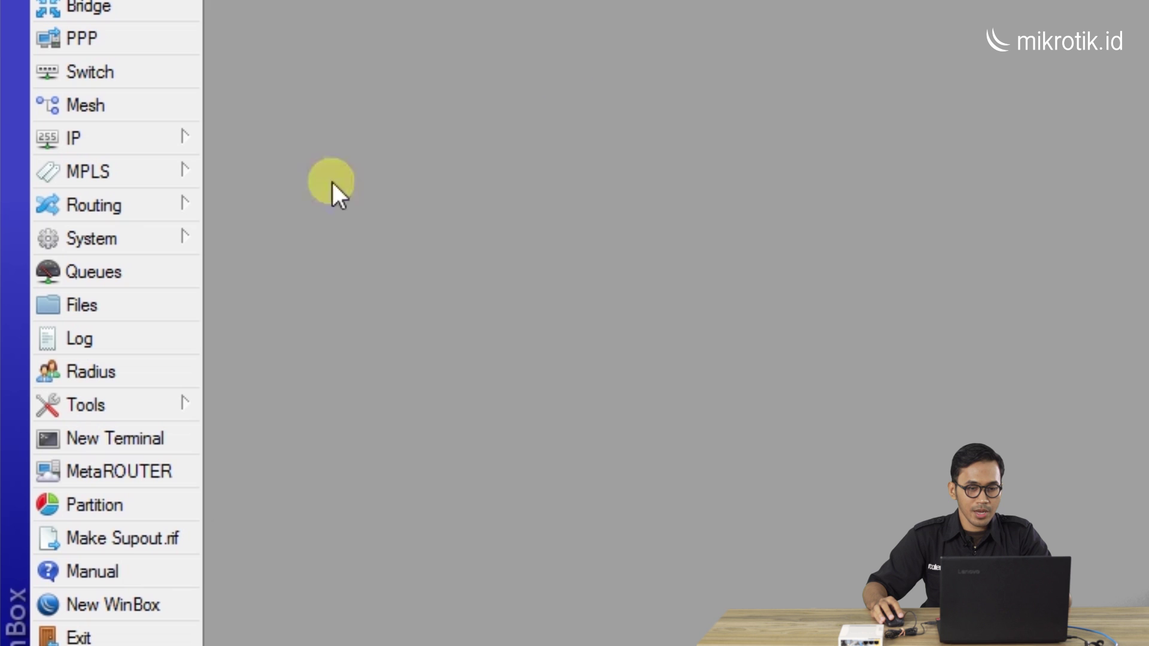
Create a new schedule in the router's Scheduler and name it backup-otomatis.
click(166, 236)
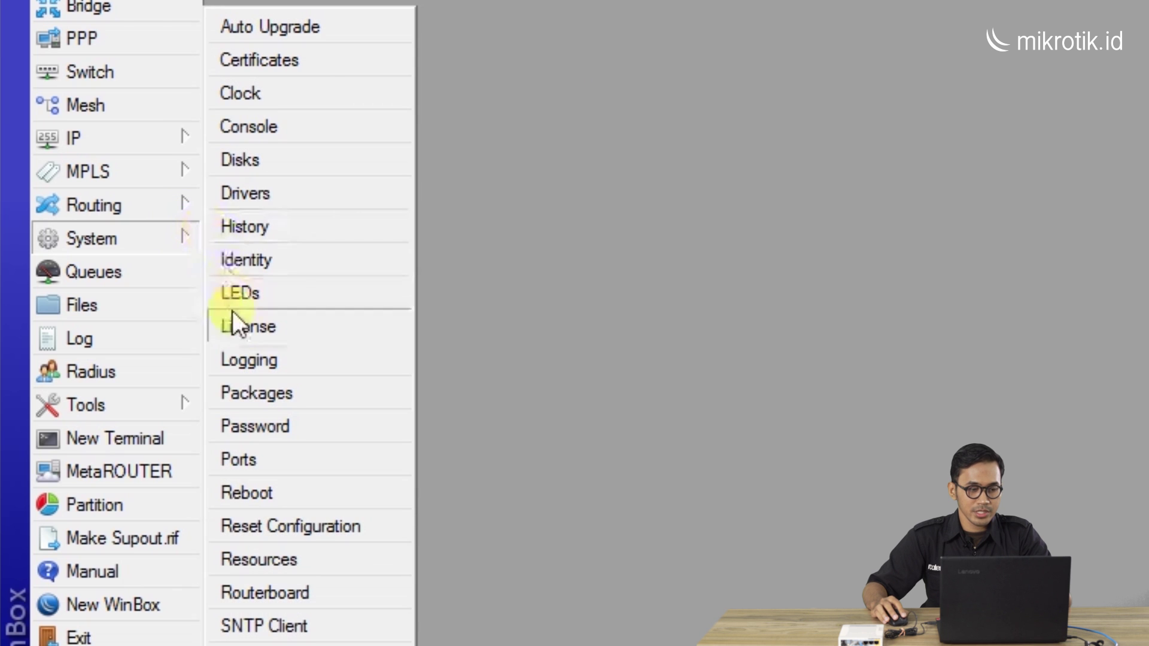
click(289, 506)
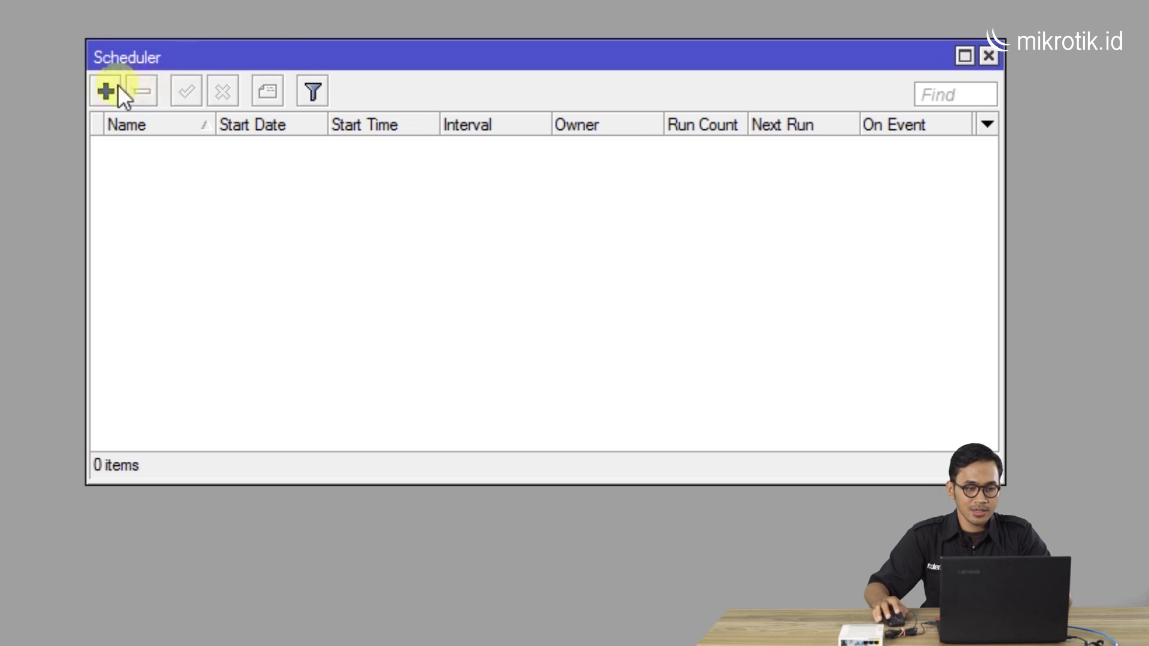
click(103, 94)
drag(476, 131, 622, 150)
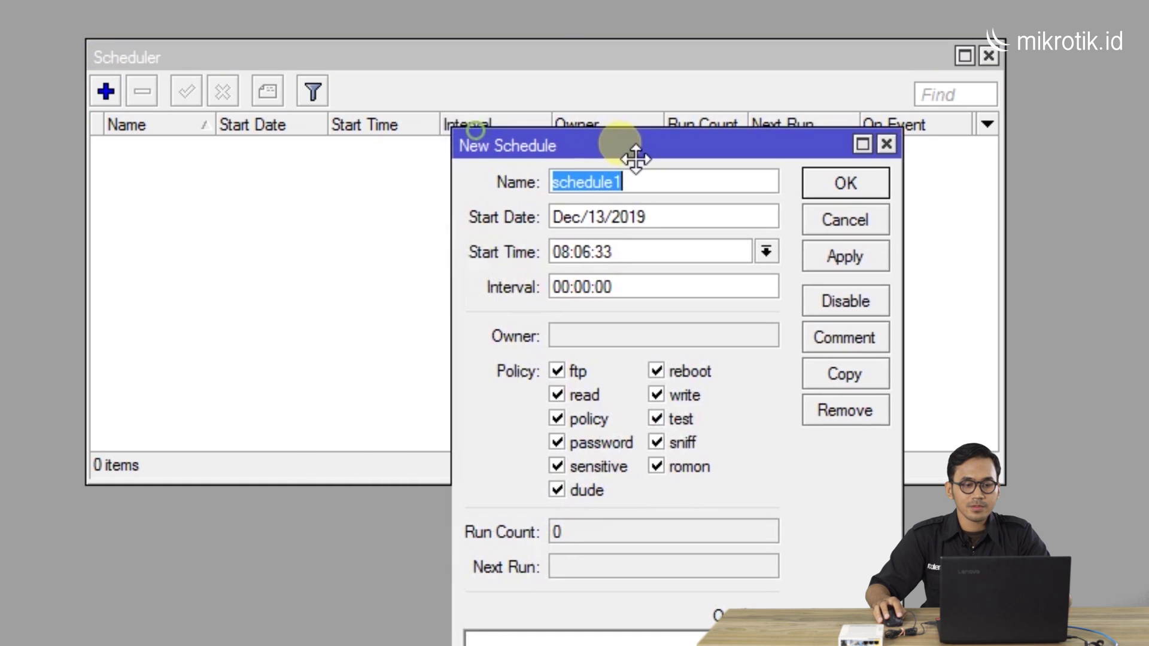
text(b)
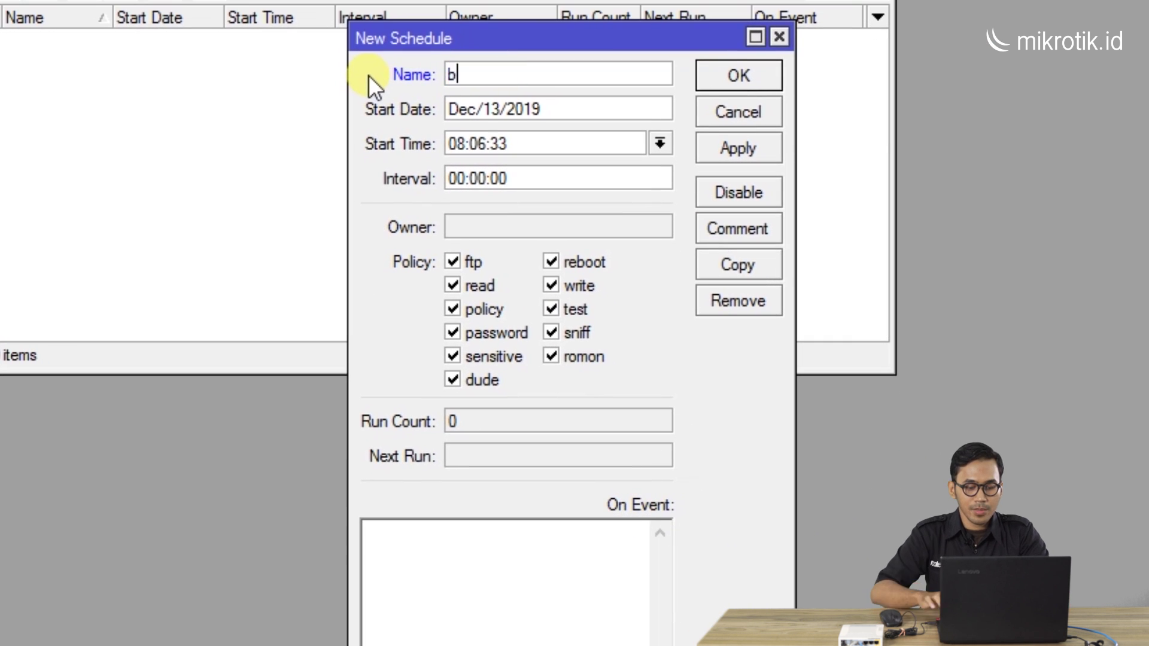
text(ackup-o)
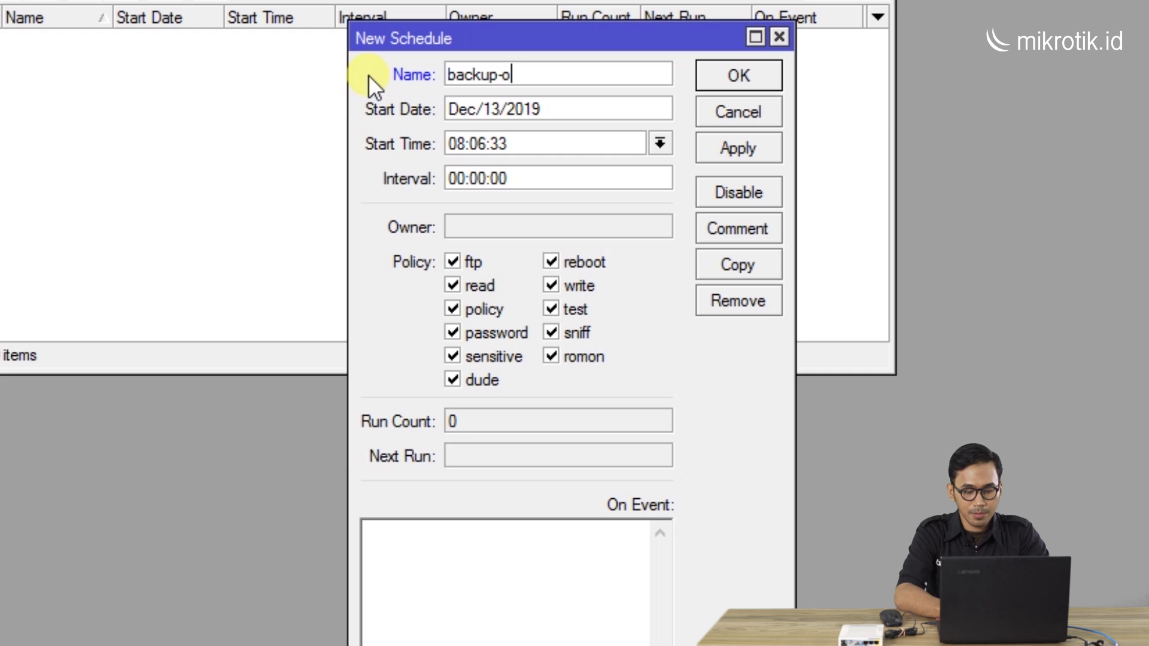
text(tomatis)
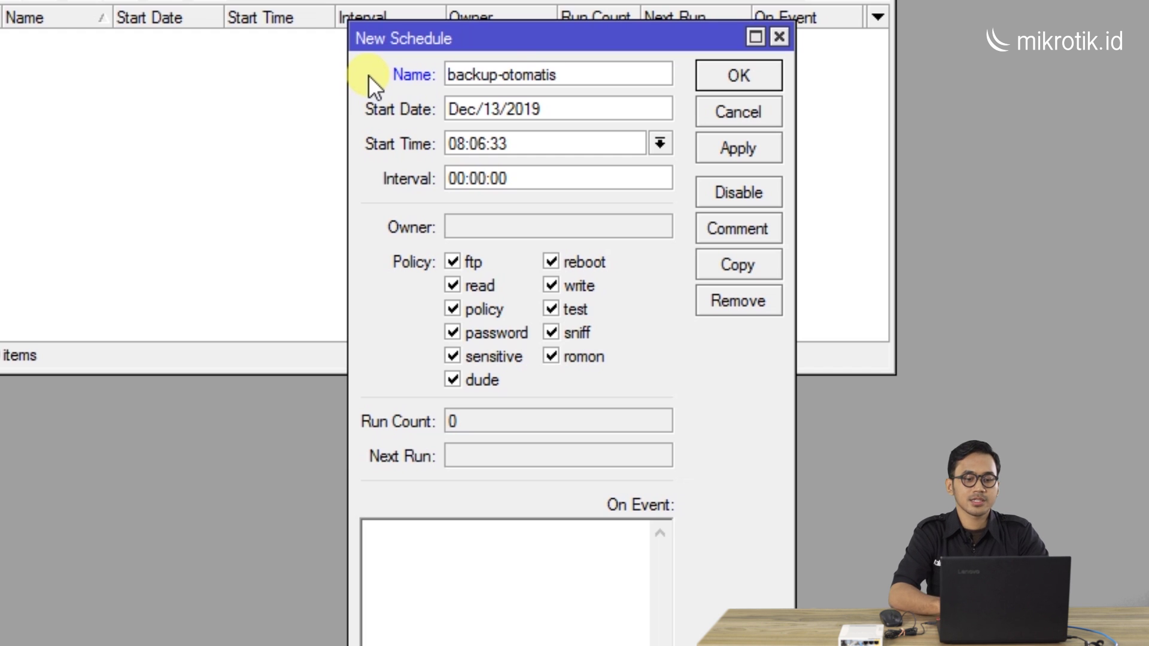
drag(547, 111, 429, 113)
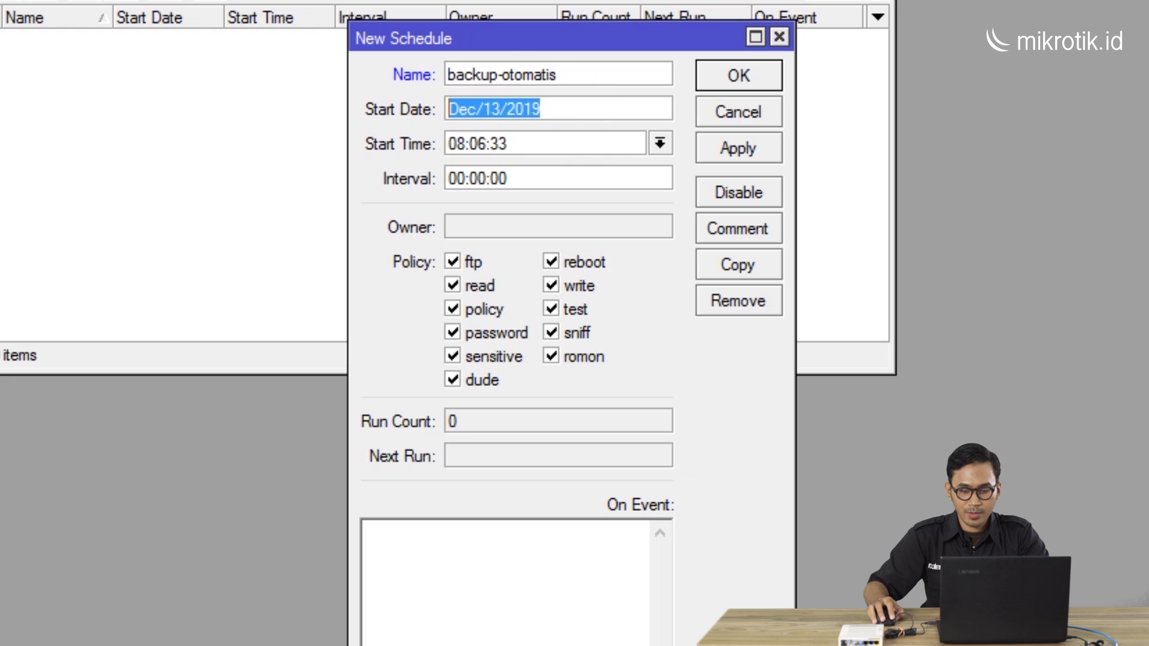
drag(580, 111, 443, 123)
drag(538, 149, 397, 151)
click(518, 150)
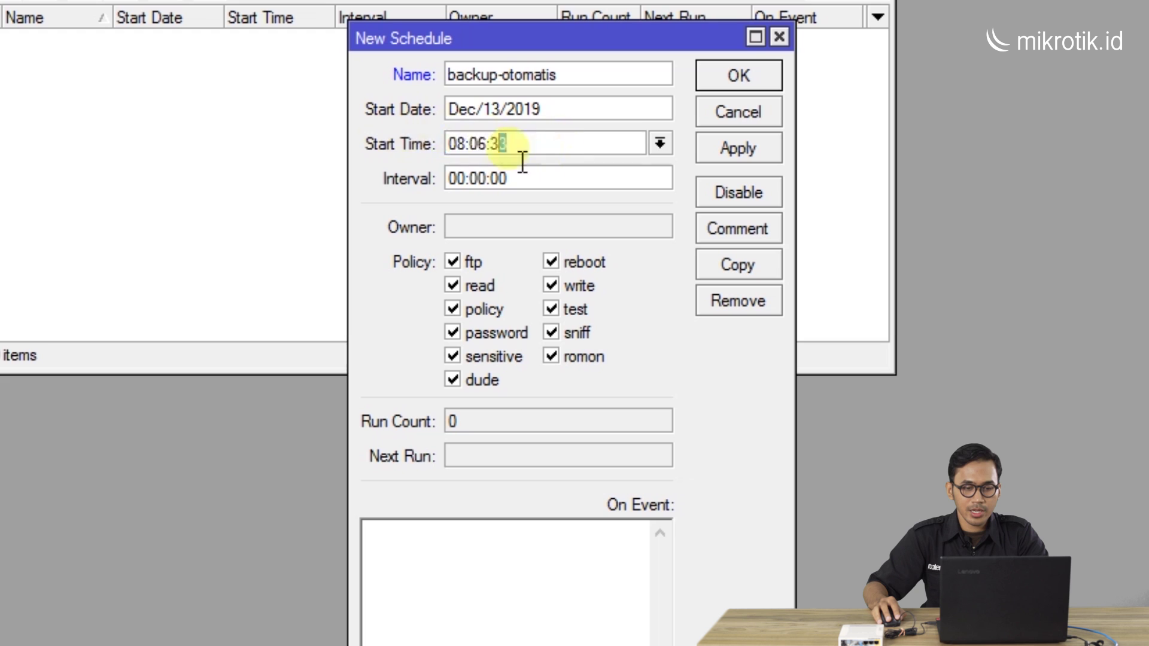
drag(513, 149, 447, 158)
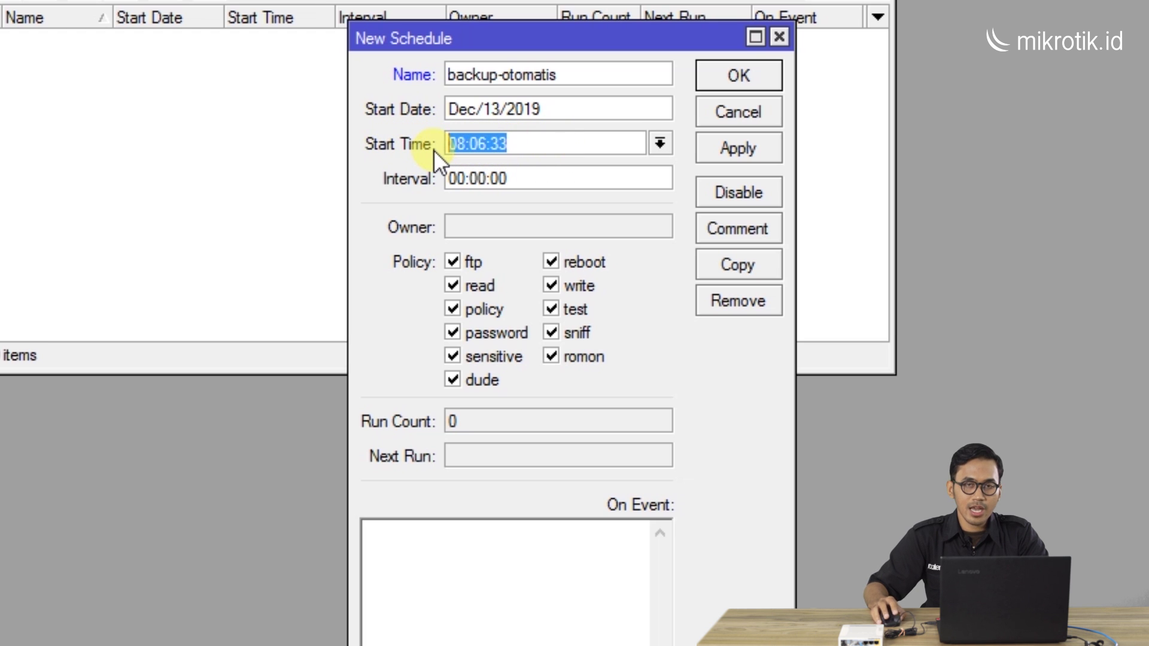
Set the schedule's start time to 15:10:00.
drag(468, 150, 439, 148)
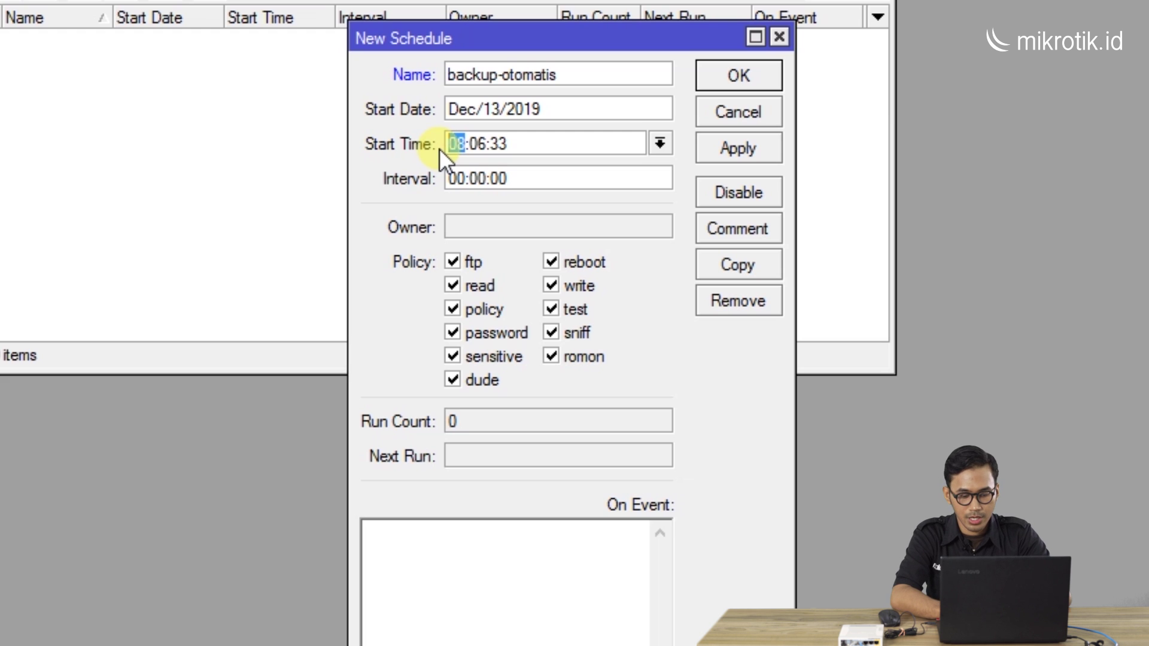
text(15)
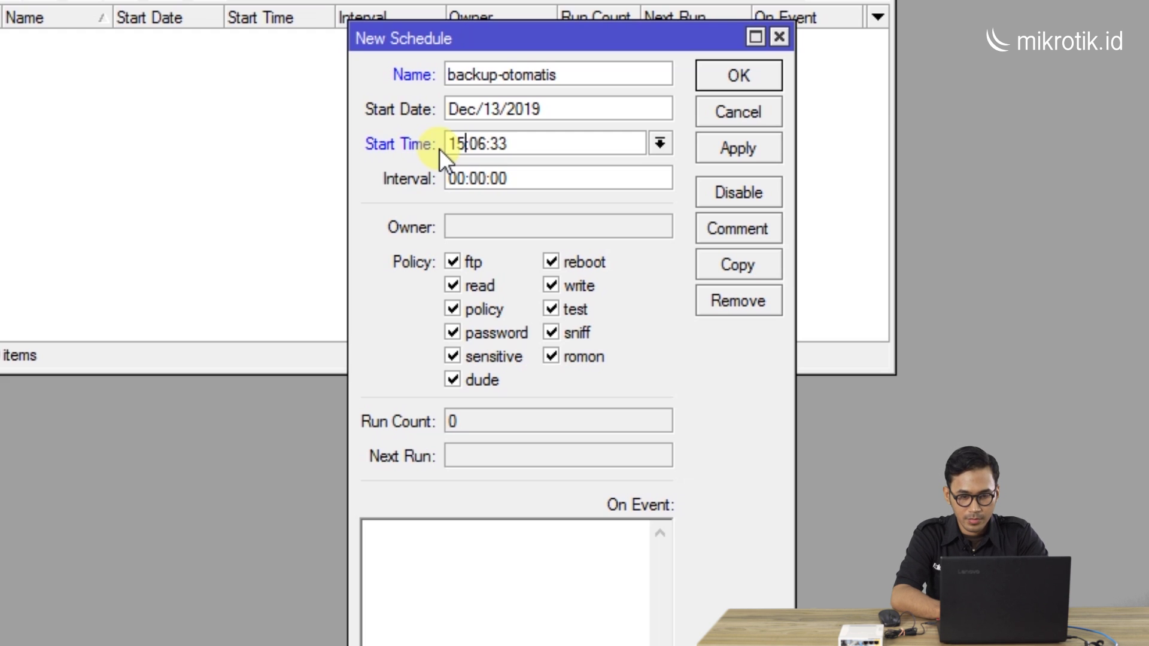
key(Right)
key(Right)
key(shift+Right)
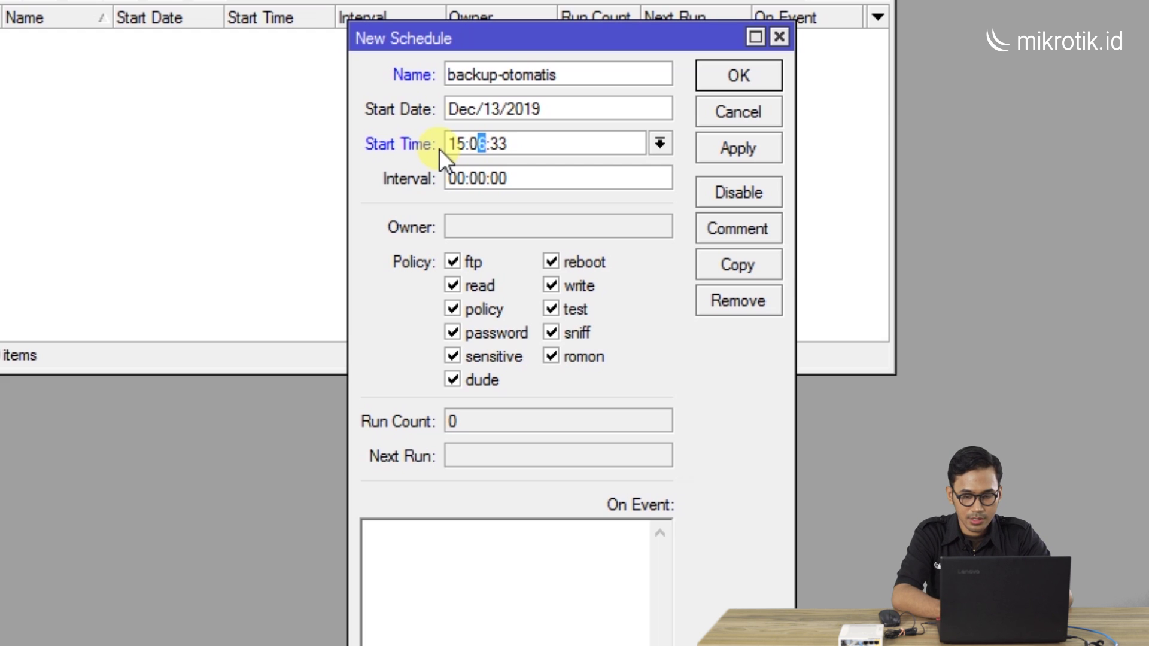
key(BackSpace)
key(Left)
text(1)
key(Right)
key(Right)
key(shift+Right)
key(shift+Right)
text(00)
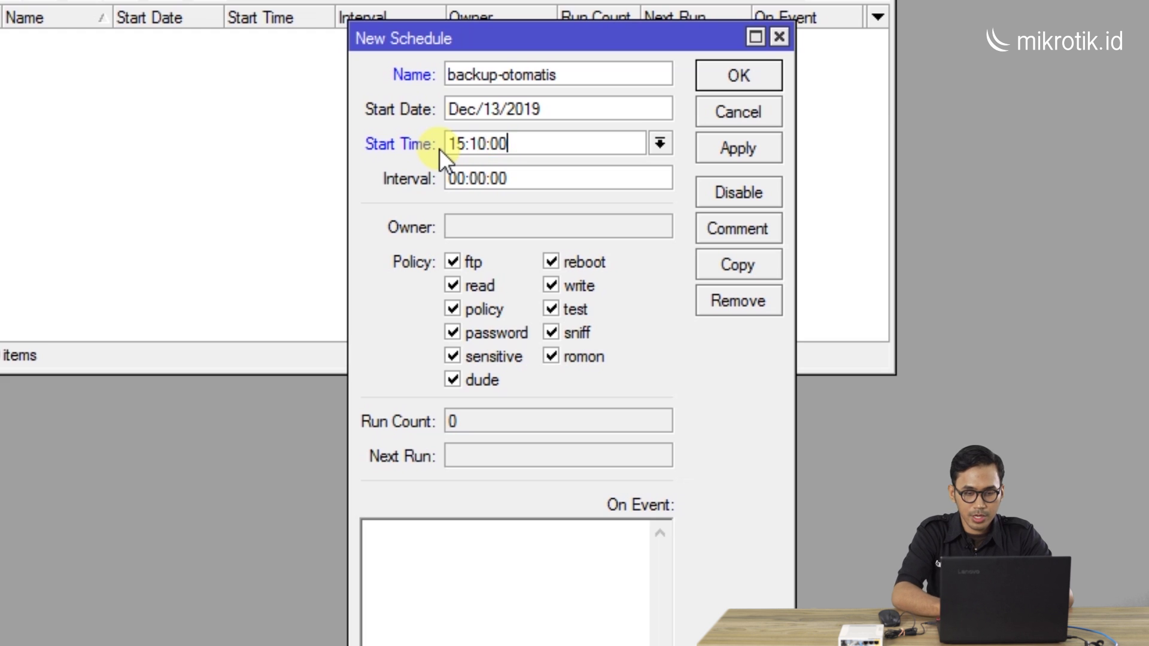
key(Left)
key(Left)
key(Left)
key(Left)
key(Left)
key(Left)
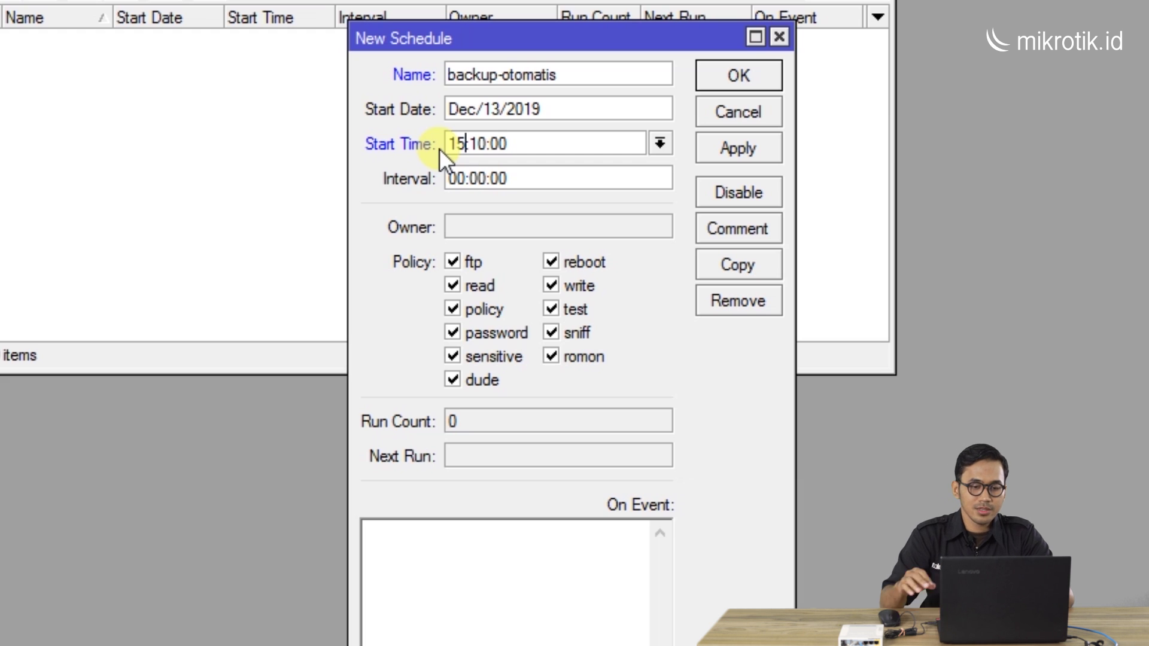
Set the schedule's interval to 30d 00:00:00.
click(449, 179)
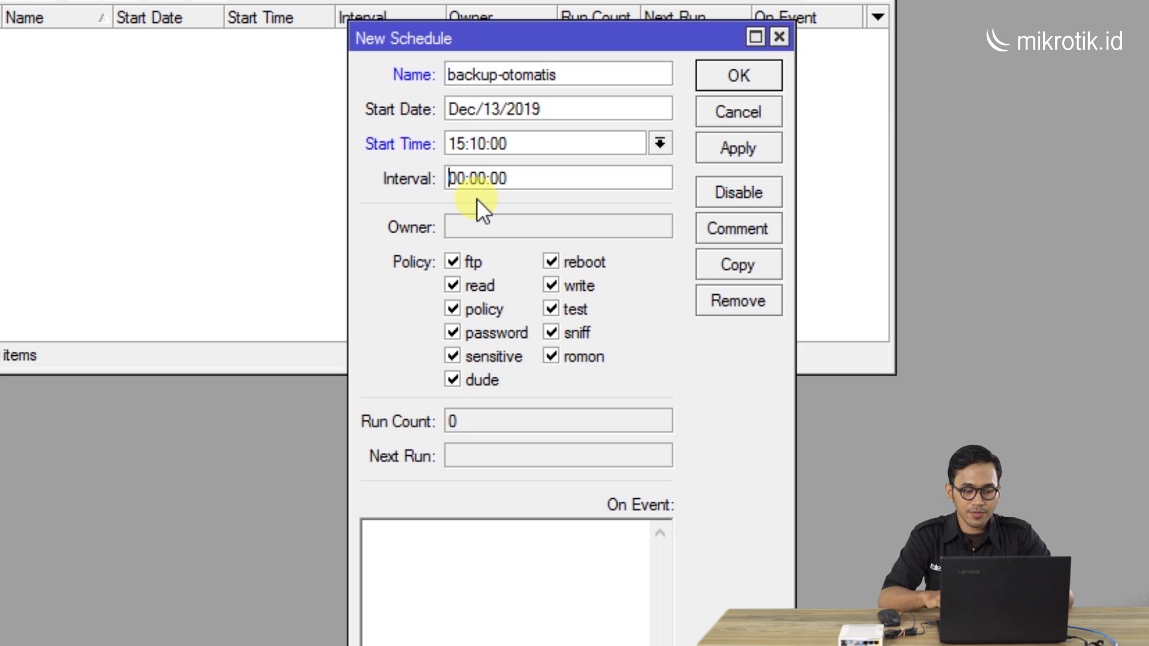
text(7d )
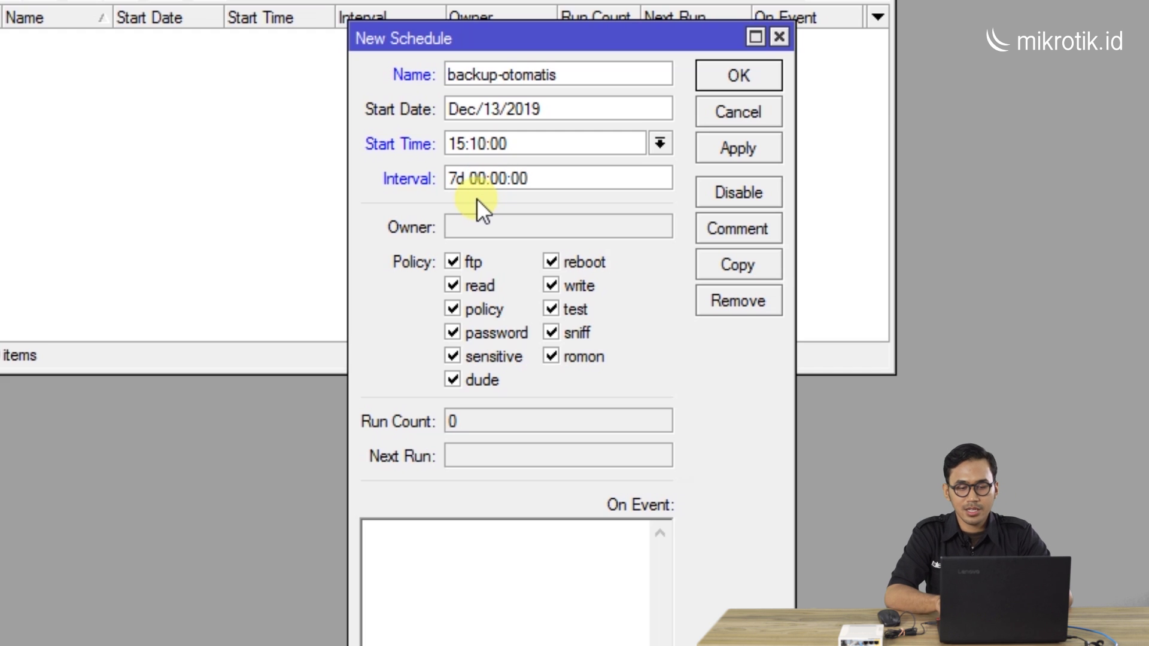
text(30)
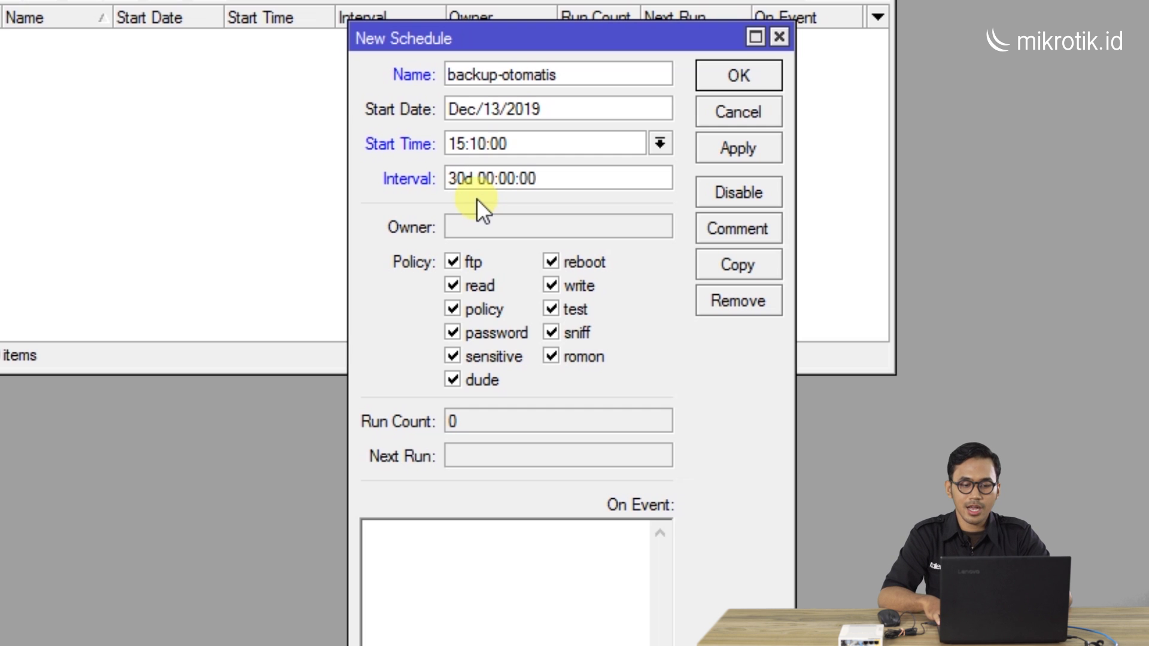
Open the backup-otomatis script from the router's script list and copy its name.
click(545, 544)
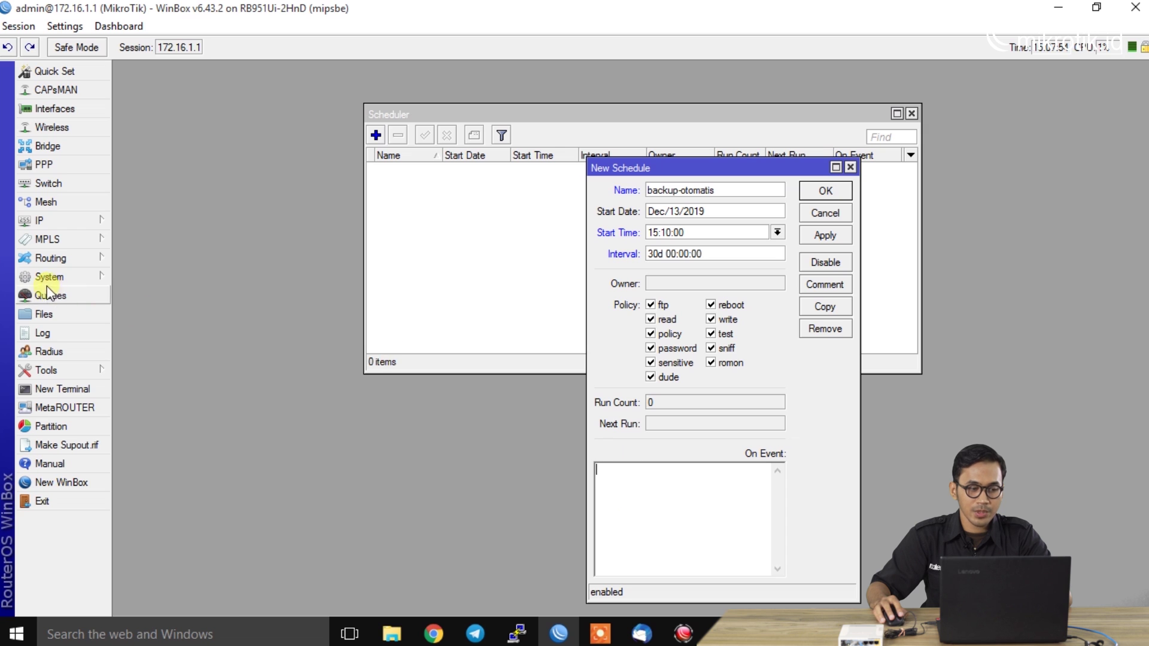
click(50, 278)
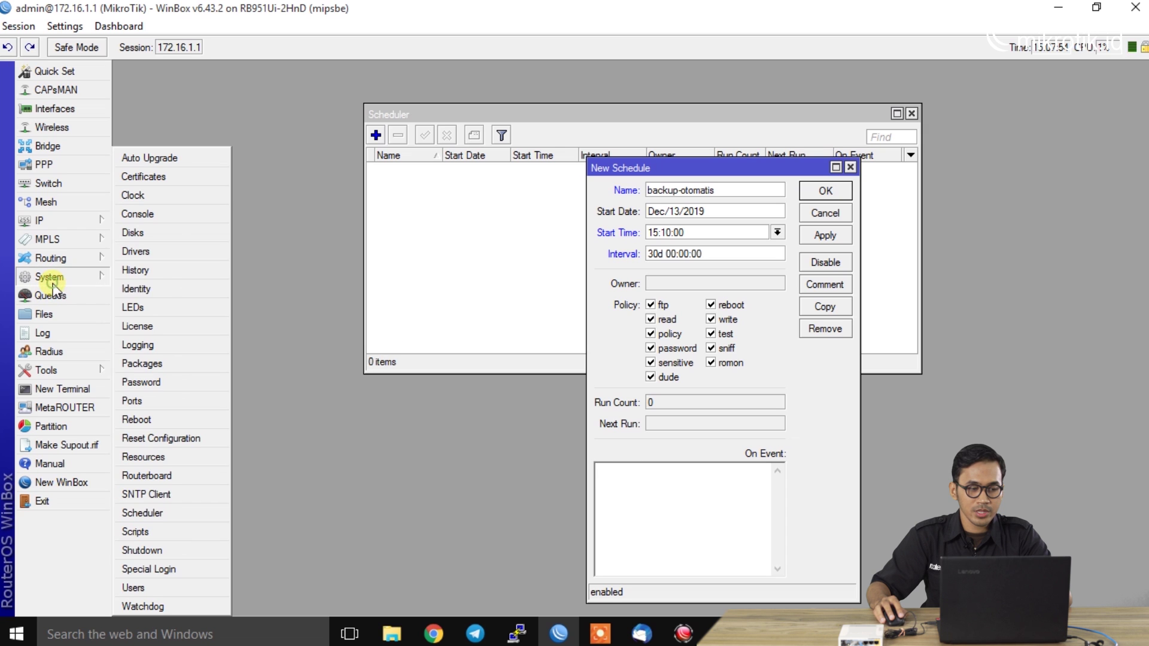
click(144, 532)
drag(392, 89, 288, 146)
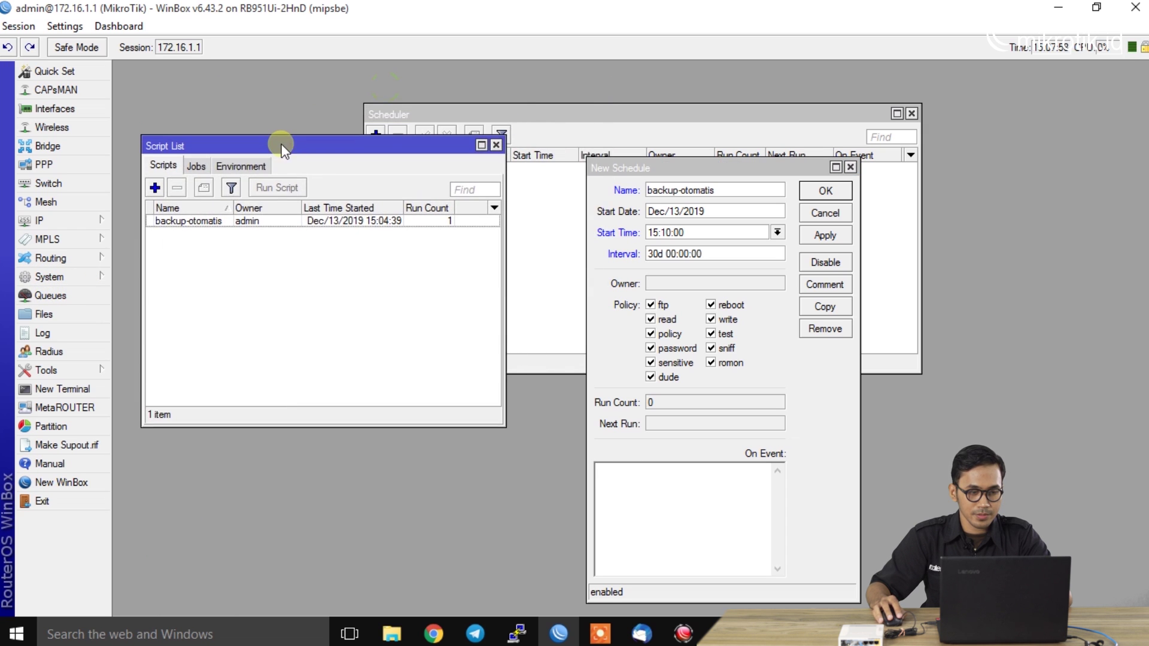
double_click(241, 232)
double_click(748, 107)
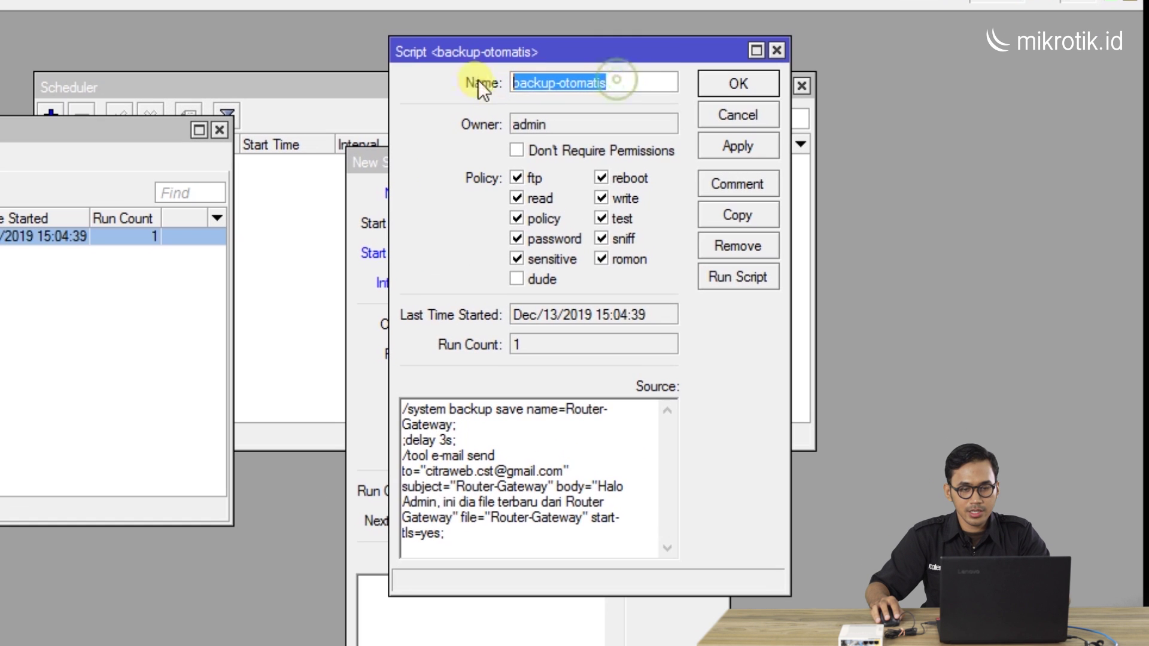
key(ctrl+c)
Paste backup-otomatis as the new schedule's On Event script, save the schedule and close the script list.
click(724, 83)
click(405, 592)
key(ctrl+v)
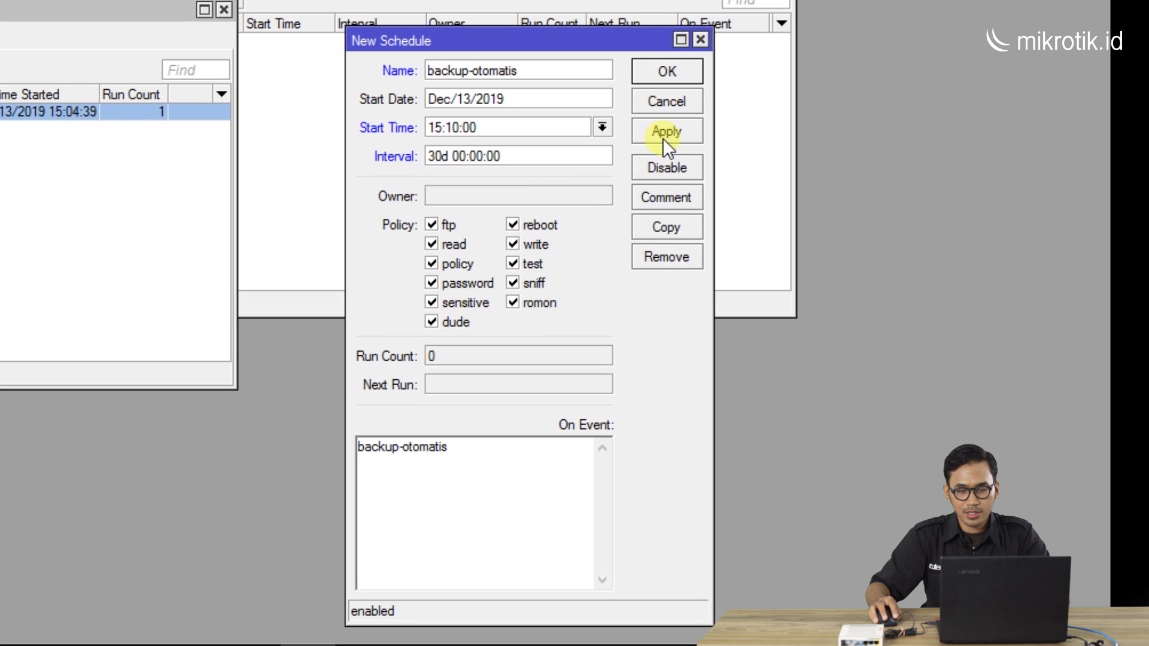
click(665, 130)
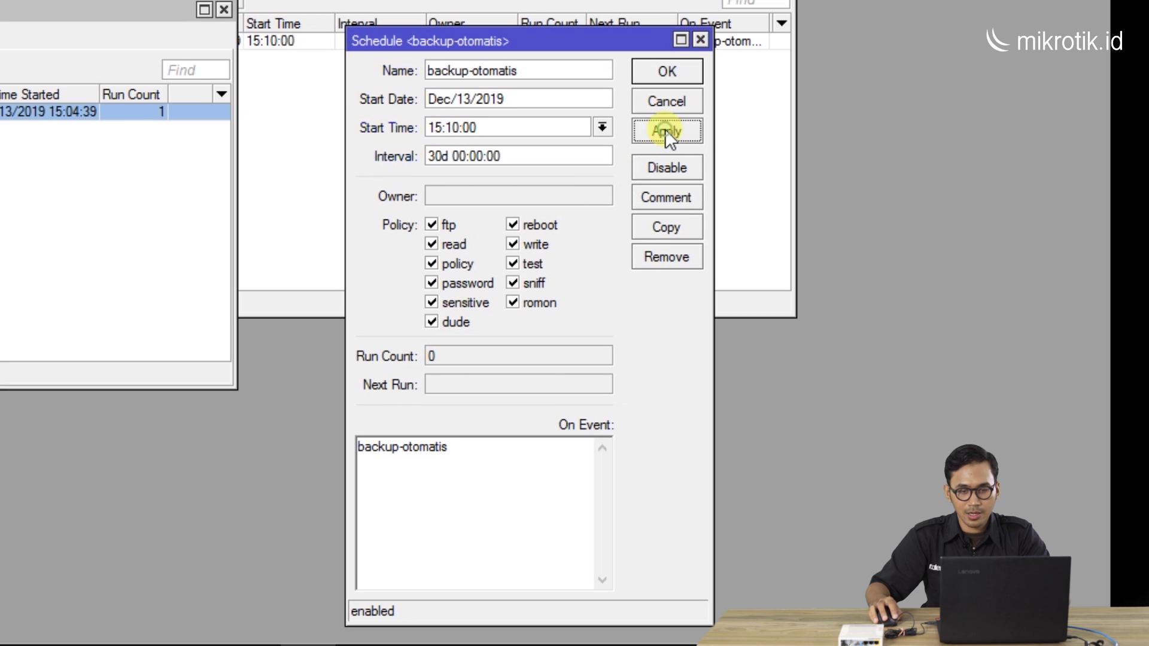
click(666, 75)
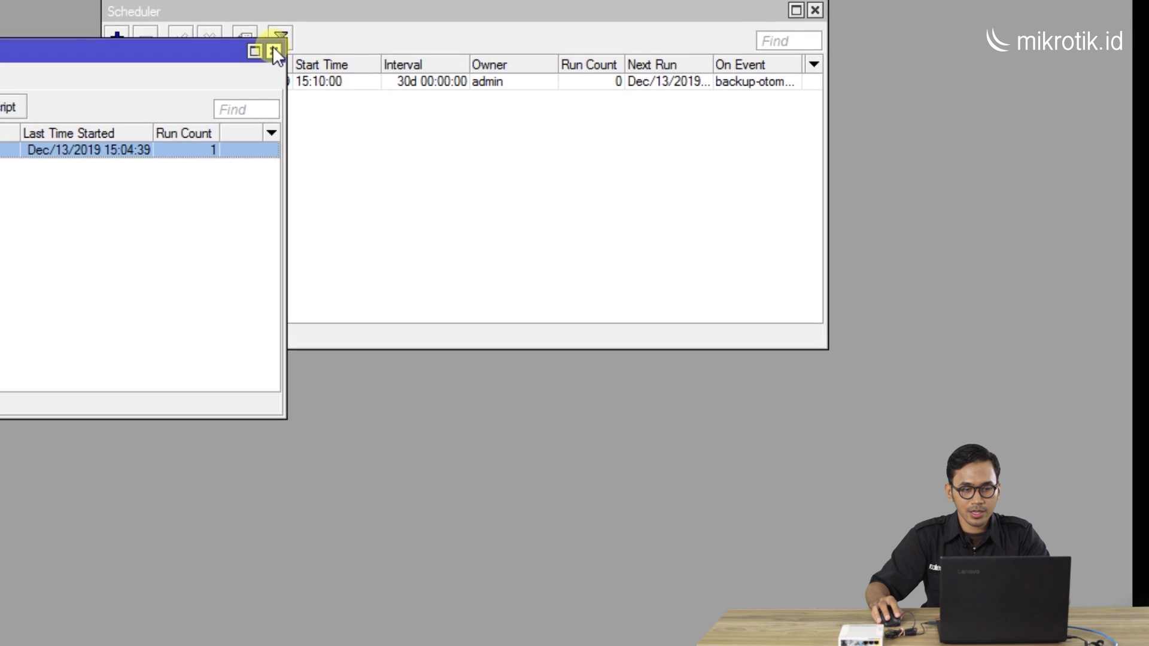
click(224, 9)
Widen the Scheduler window and its Next Run column to show the full next run date and time.
drag(434, 103, 427, 80)
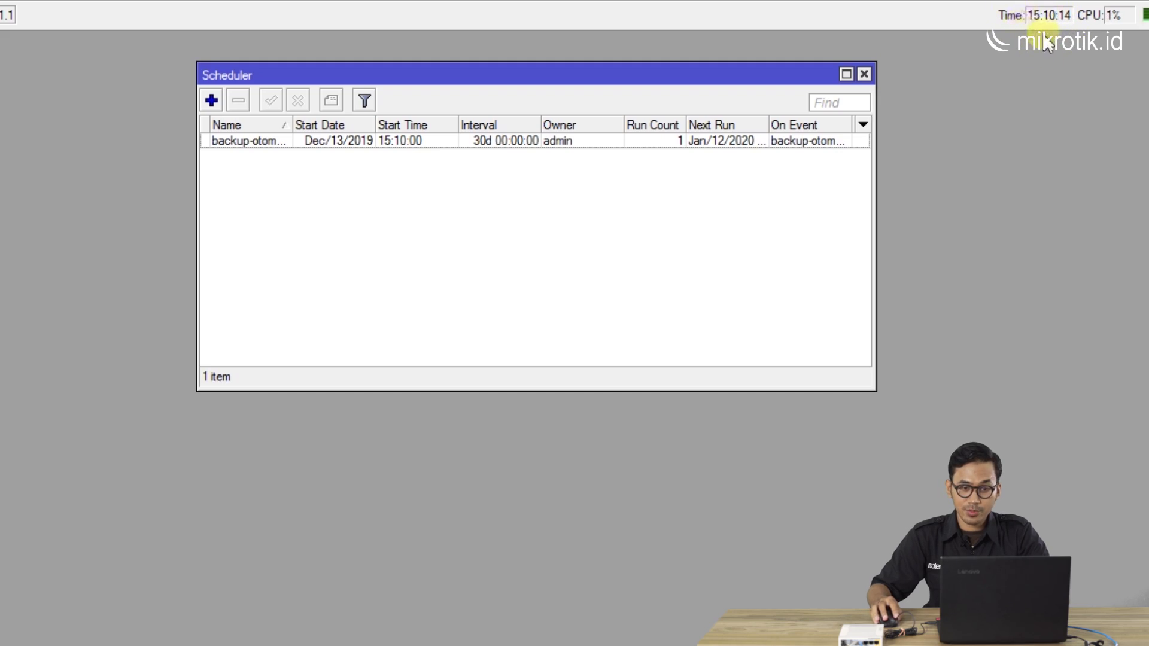
drag(881, 160, 968, 160)
drag(771, 124, 806, 124)
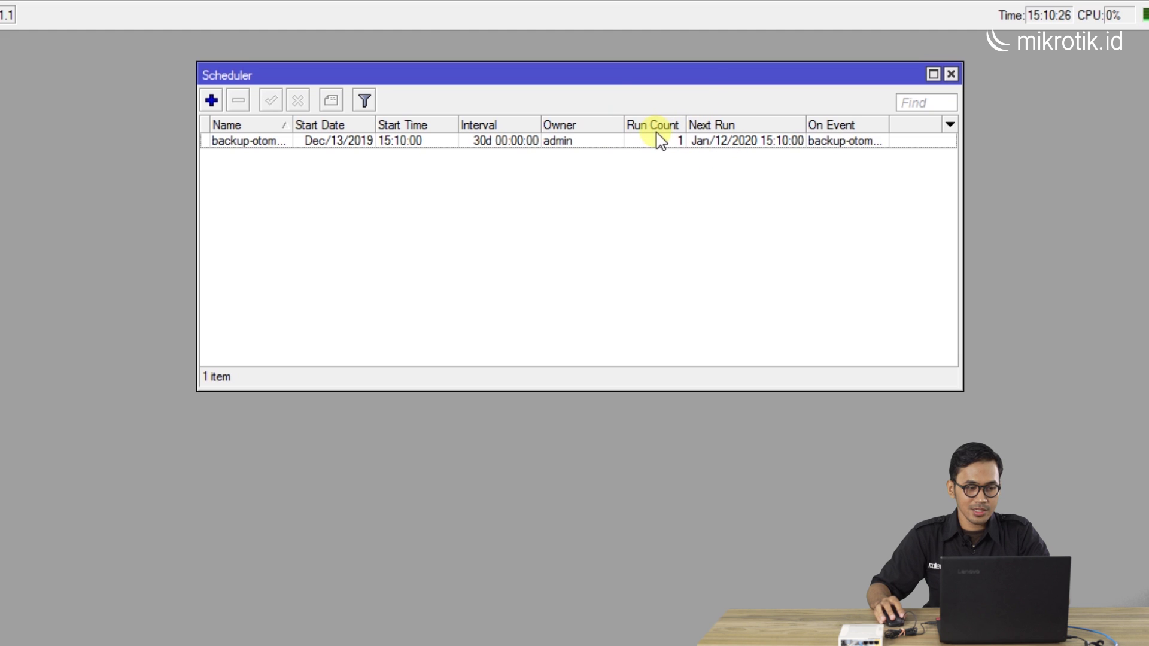
Check the creation time of Router-Gateway.backup in the router's file list.
drag(681, 81, 489, 185)
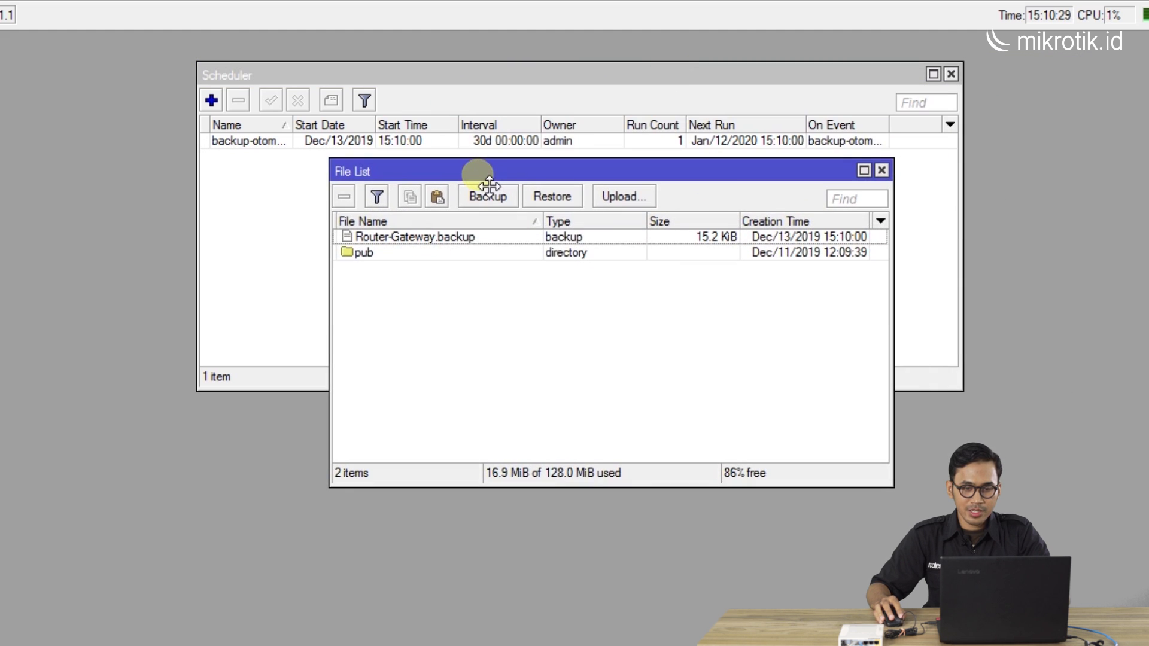
click(467, 243)
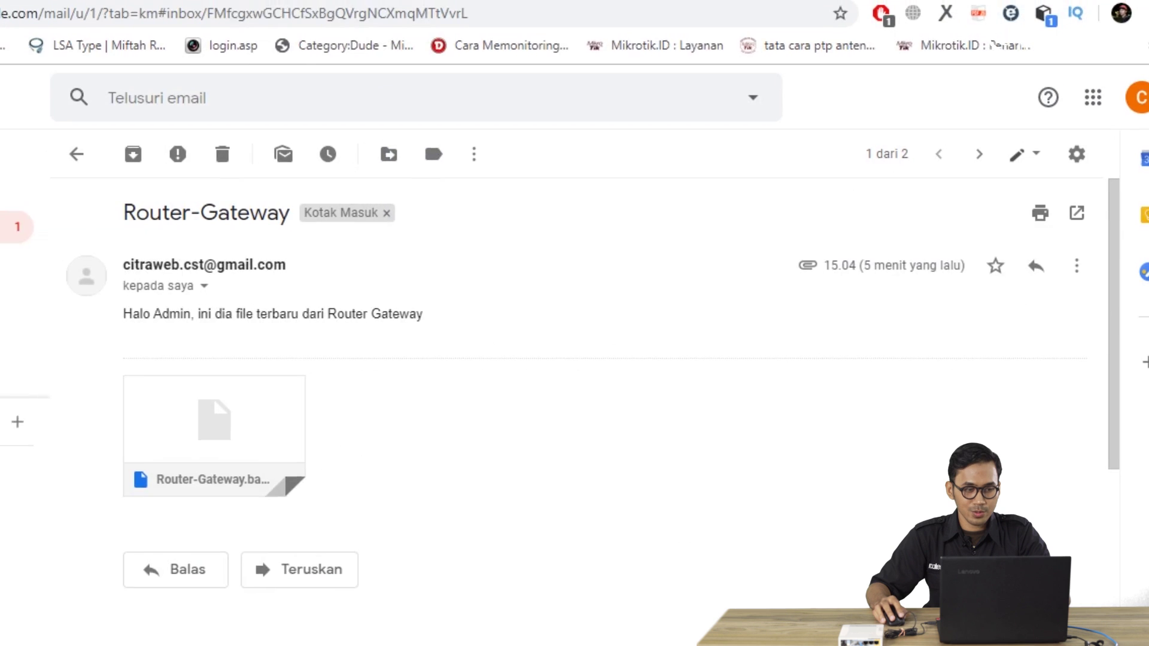
Switch to Chrome, return to the Gmail inbox and open the newest Router-Gateway message to check its backup attachment.
click(121, 226)
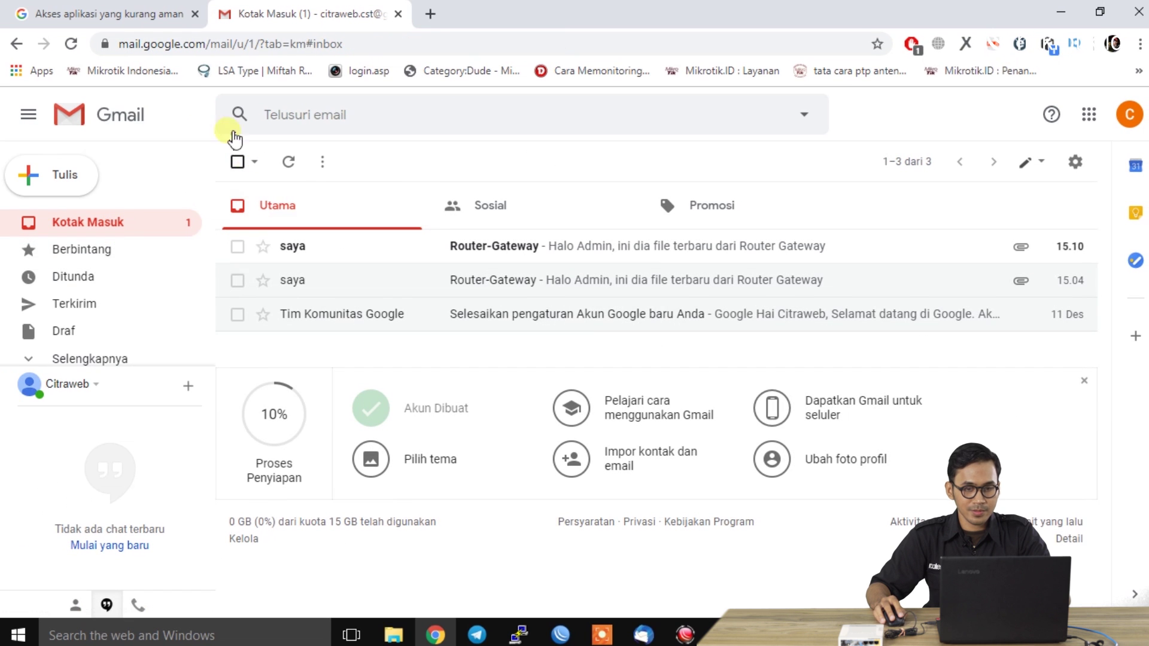
click(528, 249)
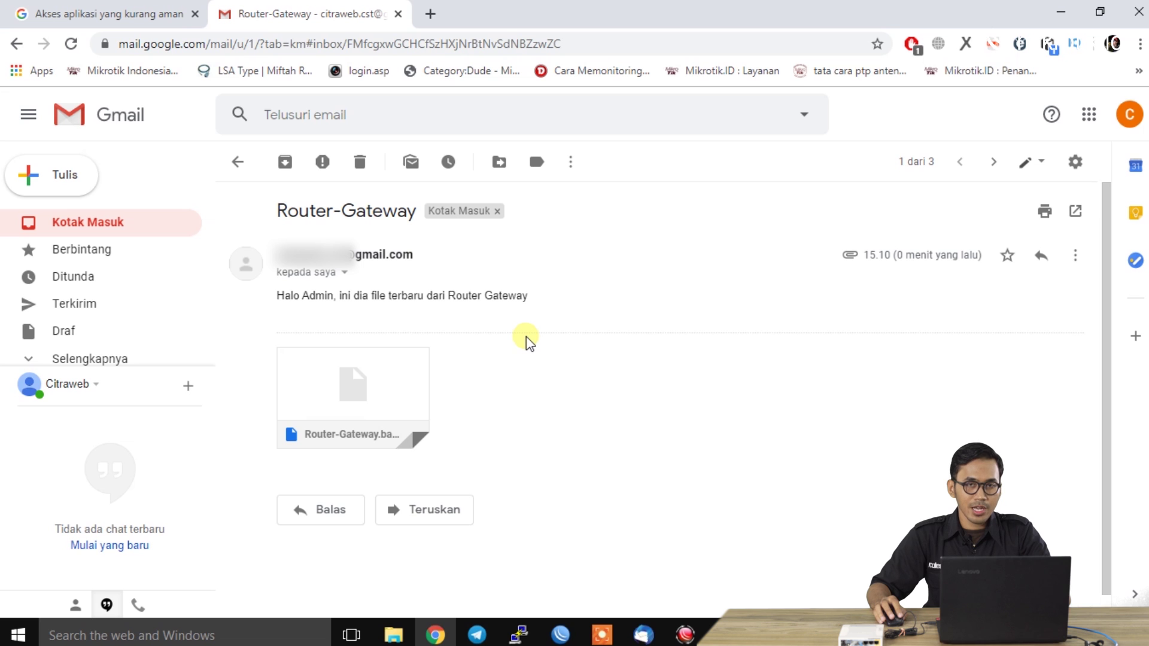
mouse_move(397, 437)
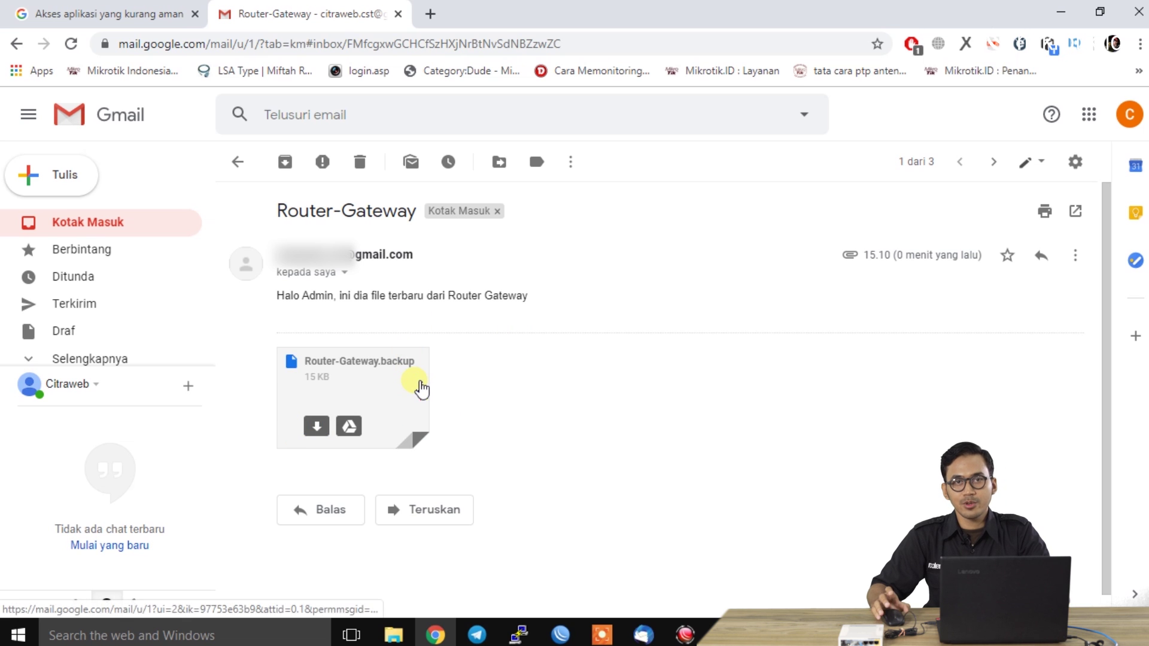